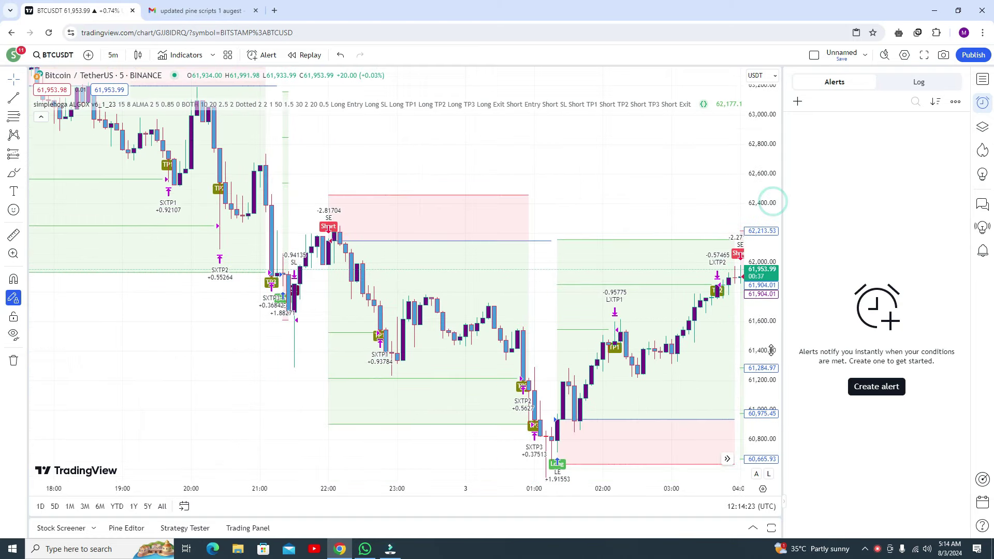
Review the earlier trade signals on the BTCUSDT chart and open the Strategy Tester results for simplehoga ALGOX
{"action": "left_click_drag", "start_coordinate": [155, 204], "coordinate": [531, 329]}
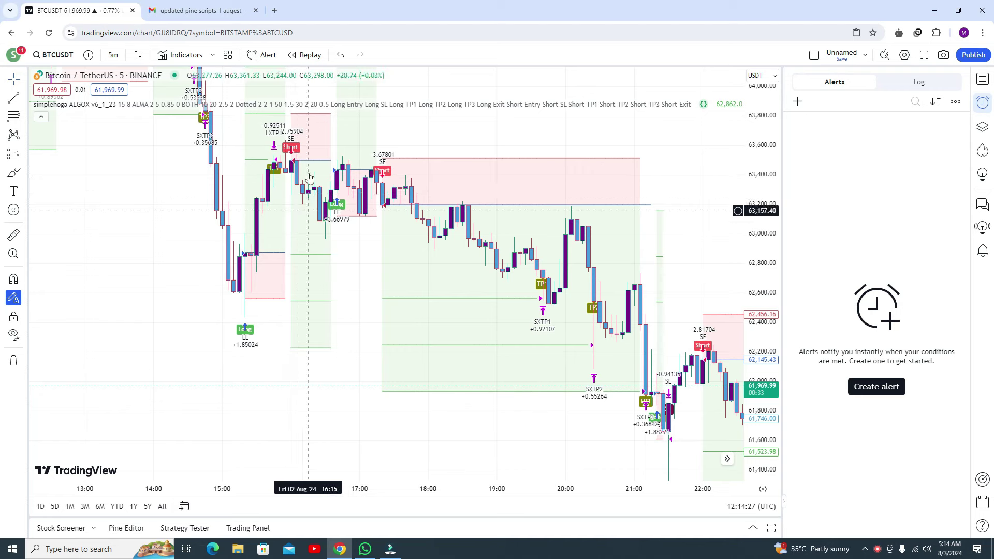
{"action": "left_click_drag", "start_coordinate": [553, 306], "coordinate": [293, 300]}
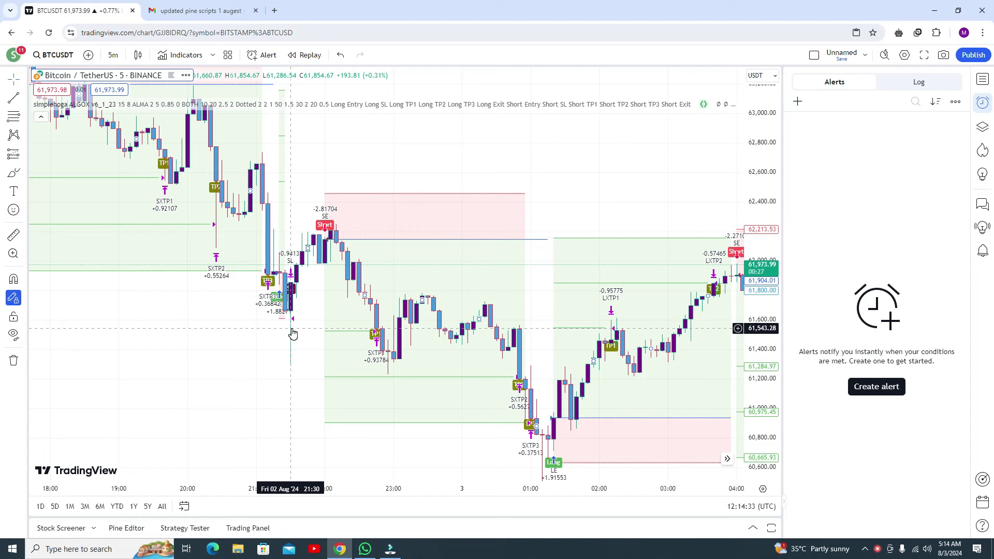
{"action": "left_click", "coordinate": [177, 529]}
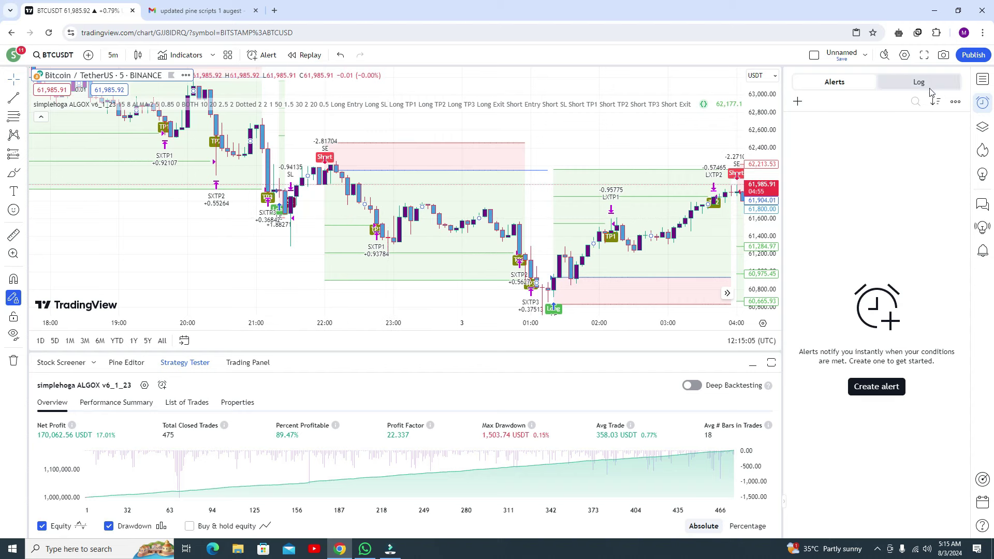
{"action": "left_click", "coordinate": [982, 102]}
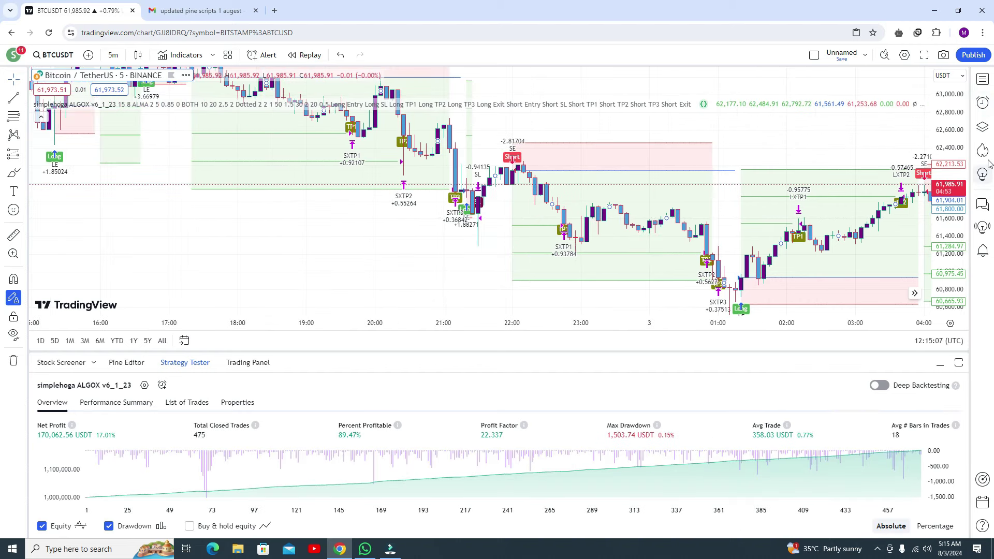
{"action": "left_click", "coordinate": [982, 102]}
{"action": "left_click", "coordinate": [866, 389]}
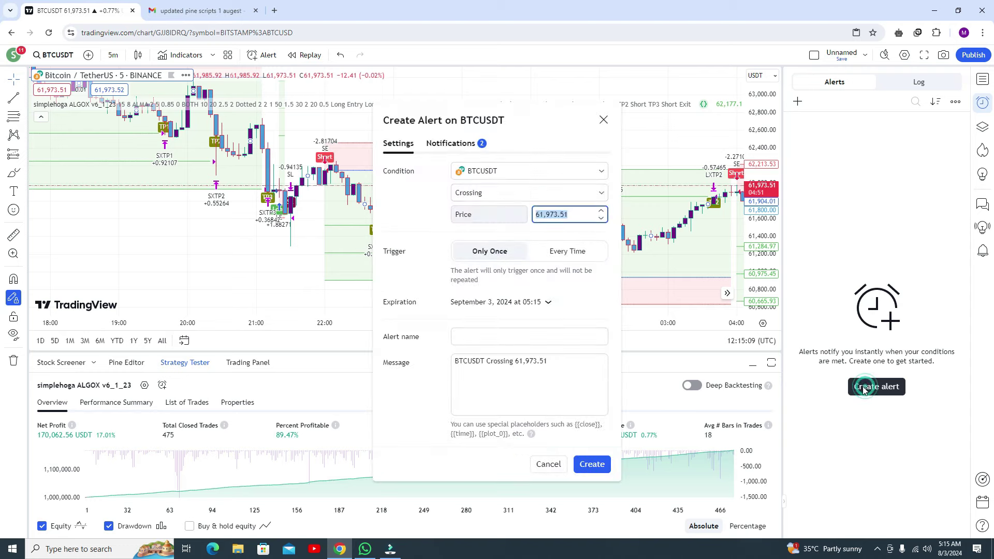
{"action": "left_click", "coordinate": [604, 122]}
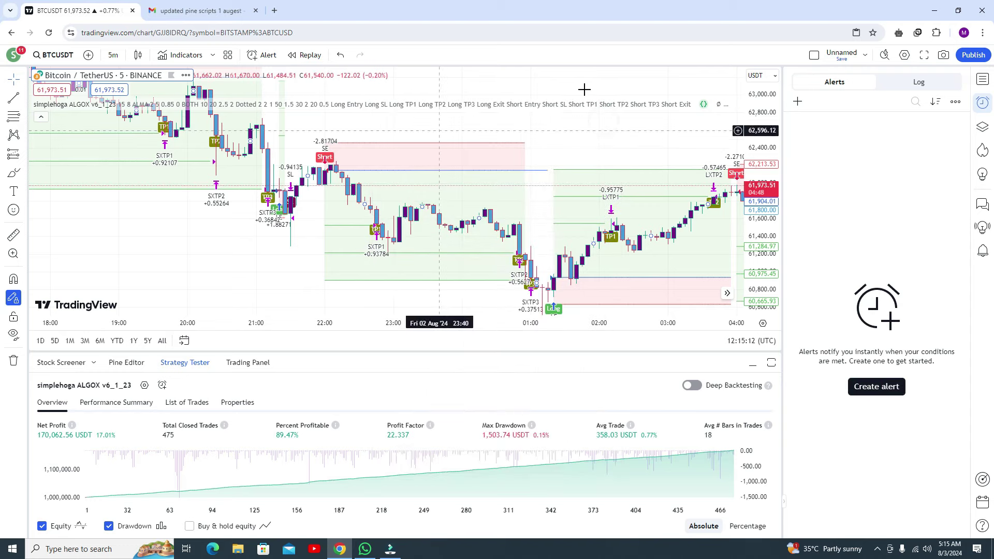
Copy the entire code of the simplehoga algo text file in the desktop's pine scripts folder and close the file
{"action": "left_click", "coordinate": [938, 10]}
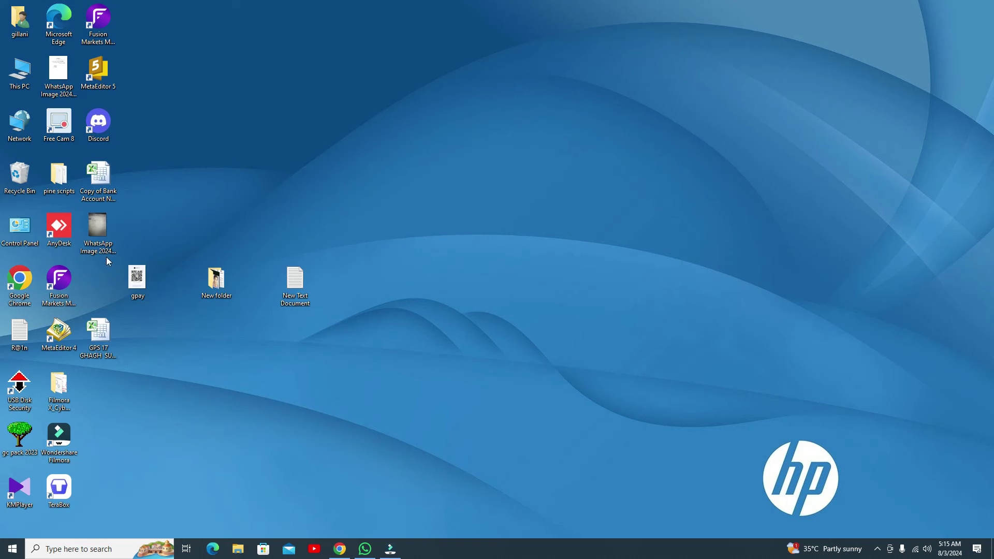
{"action": "double_click", "coordinate": [58, 176]}
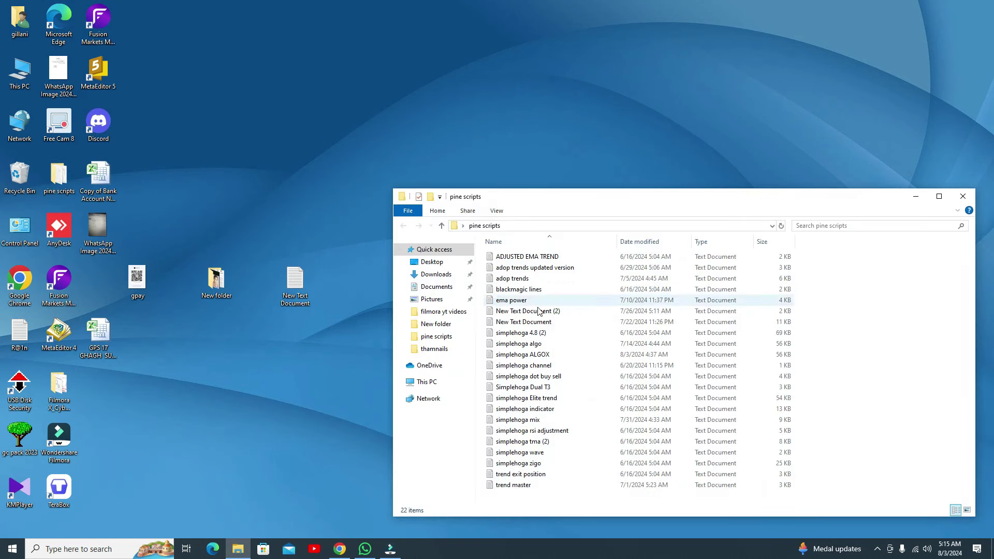
{"action": "left_click", "coordinate": [542, 358]}
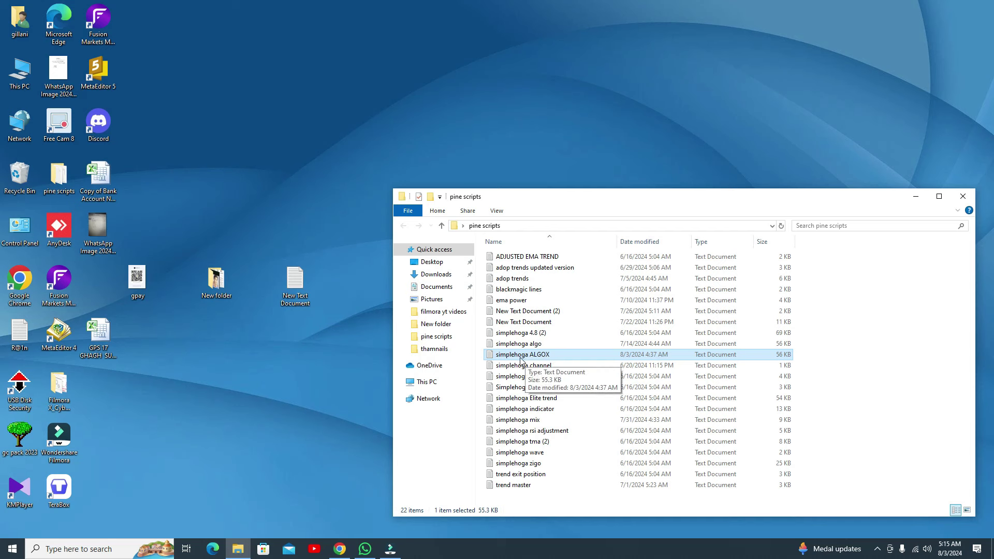
{"action": "left_click", "coordinate": [528, 345]}
{"action": "double_click", "coordinate": [528, 345]}
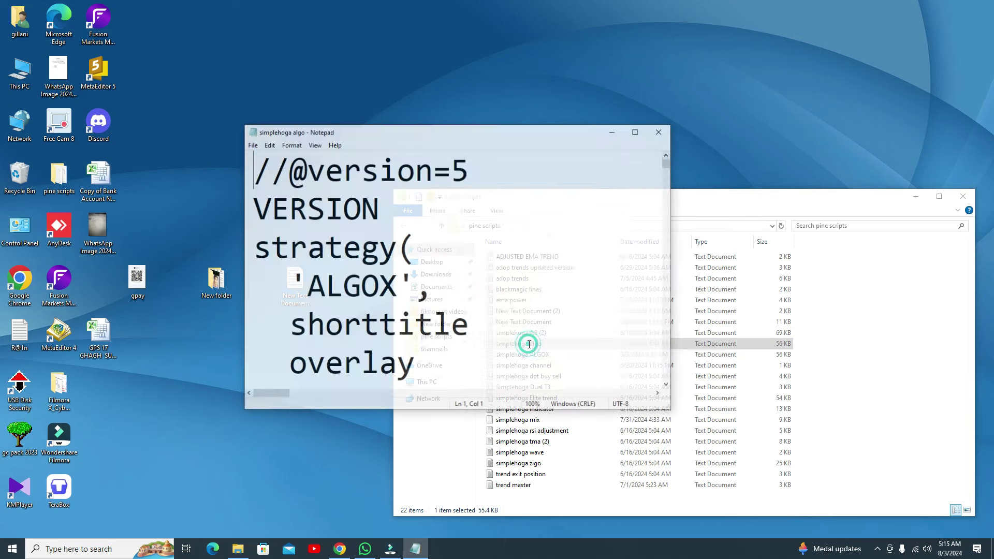
{"action": "key", "text": "ctrl+a"}
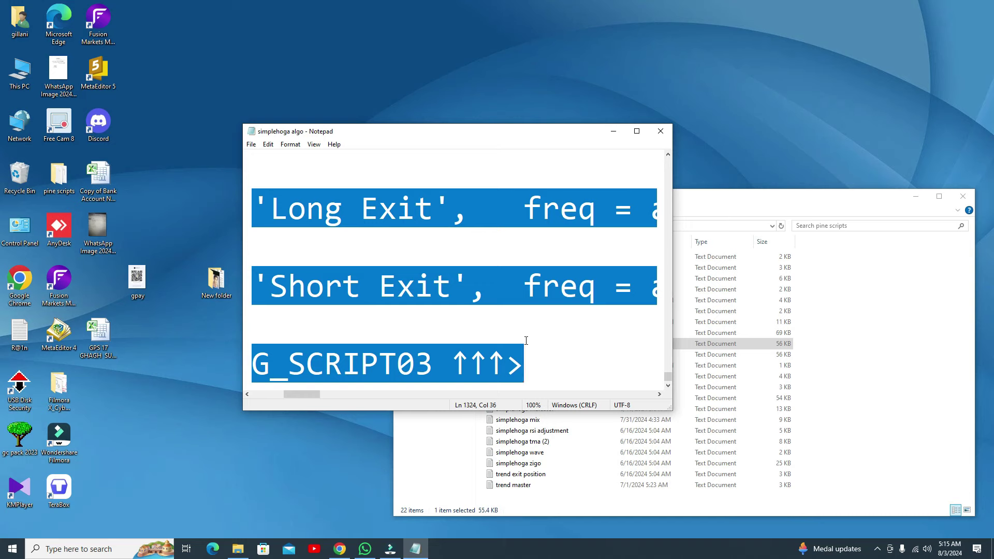
{"action": "left_click", "coordinate": [661, 131]}
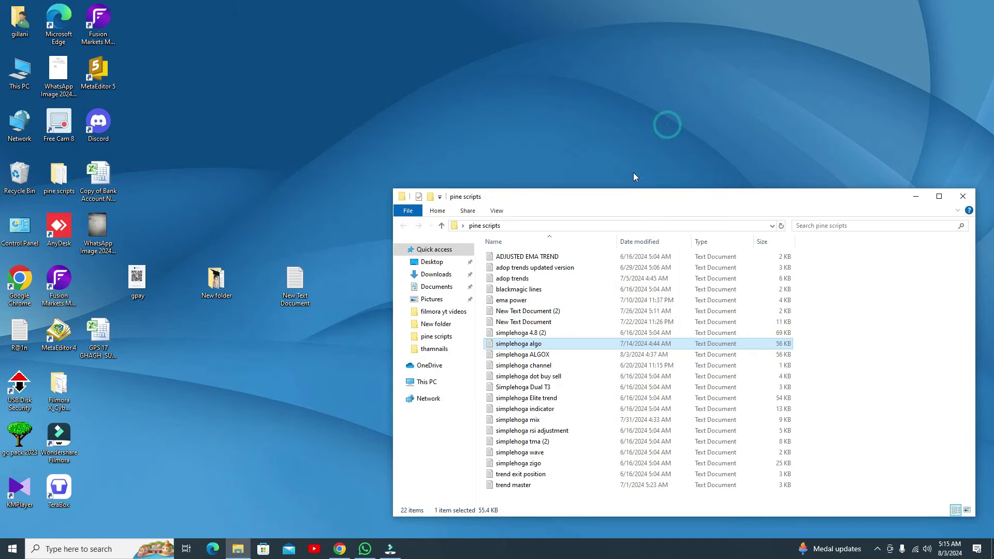
Switch back to TradingView in Chrome and replace all code in the Pine Editor with the copied script
{"action": "left_click", "coordinate": [345, 554]}
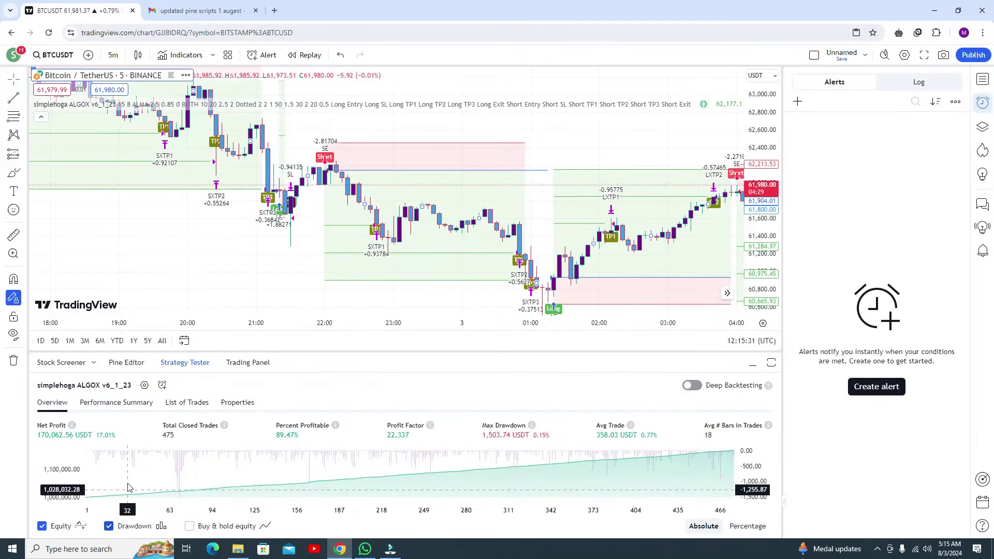
{"action": "left_click", "coordinate": [126, 365]}
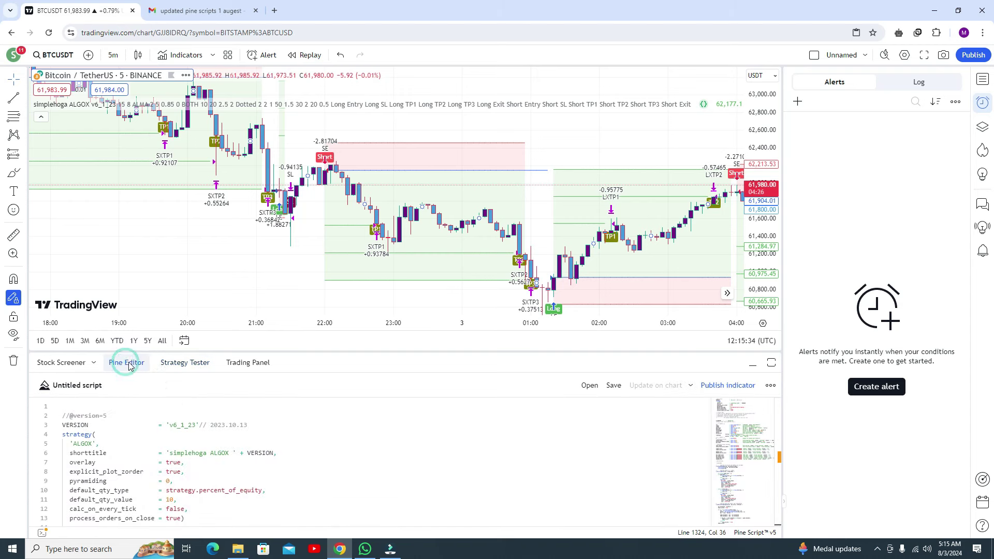
{"action": "left_click", "coordinate": [149, 435]}
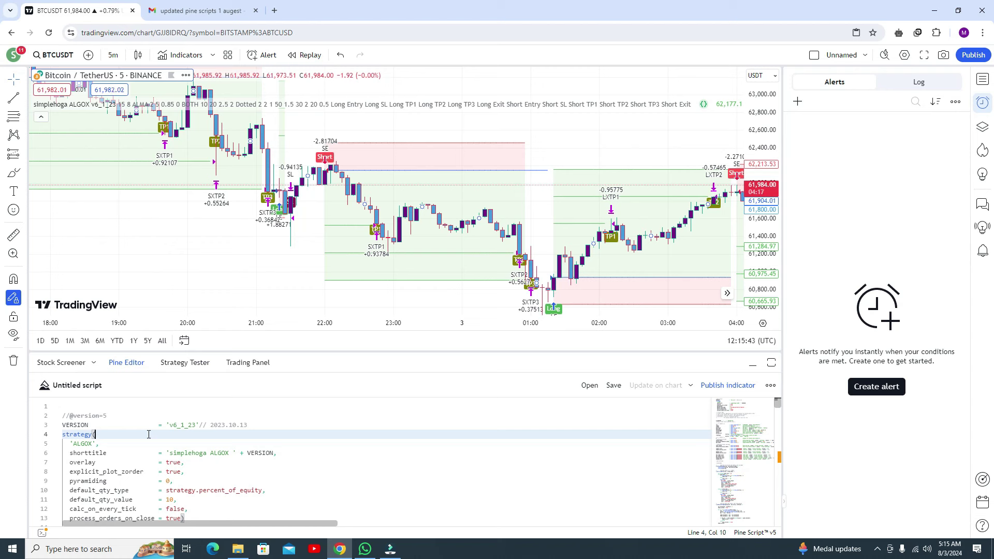
{"action": "key", "text": "ctrl+a"}
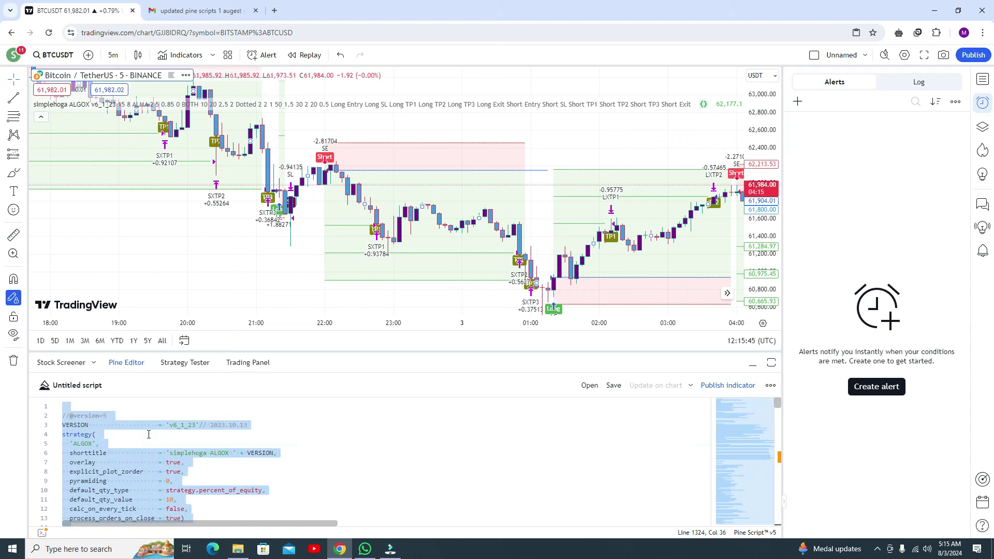
{"action": "key", "text": "BackSpace"}
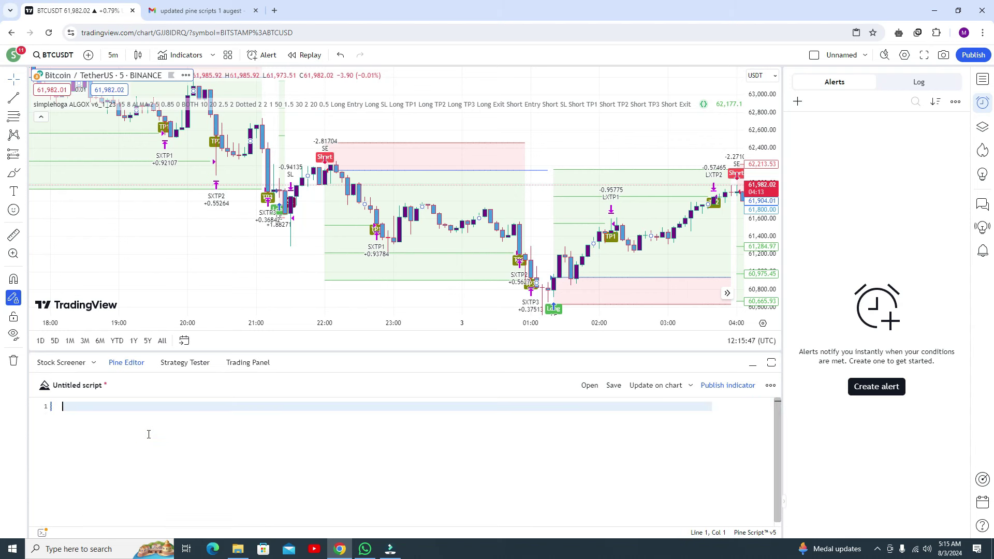
{"action": "key", "text": "ctrl+v"}
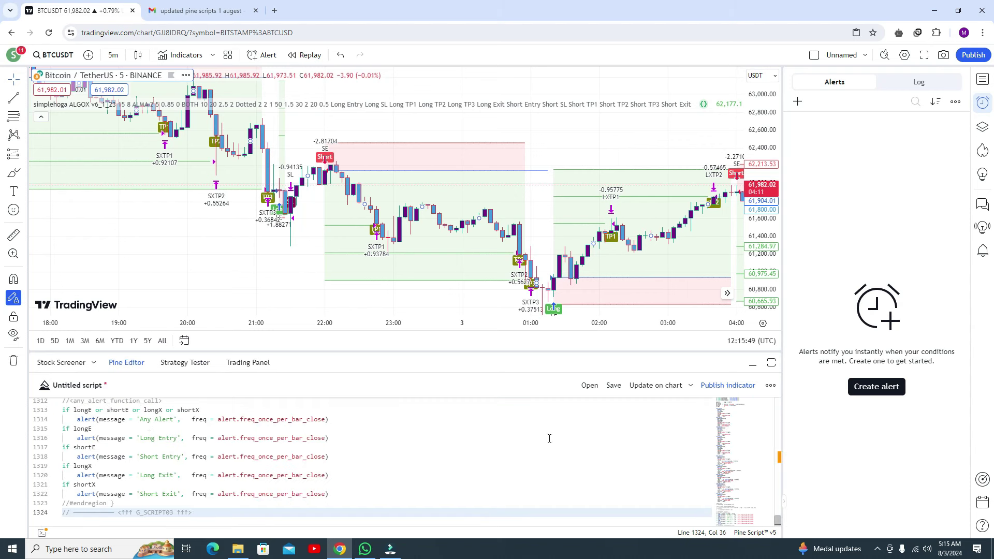
Add the pasted simplehoga ALGO strategy to the BTCUSDT chart and remove it from the chart again
{"action": "left_click", "coordinate": [690, 388]}
{"action": "left_click", "coordinate": [707, 405]}
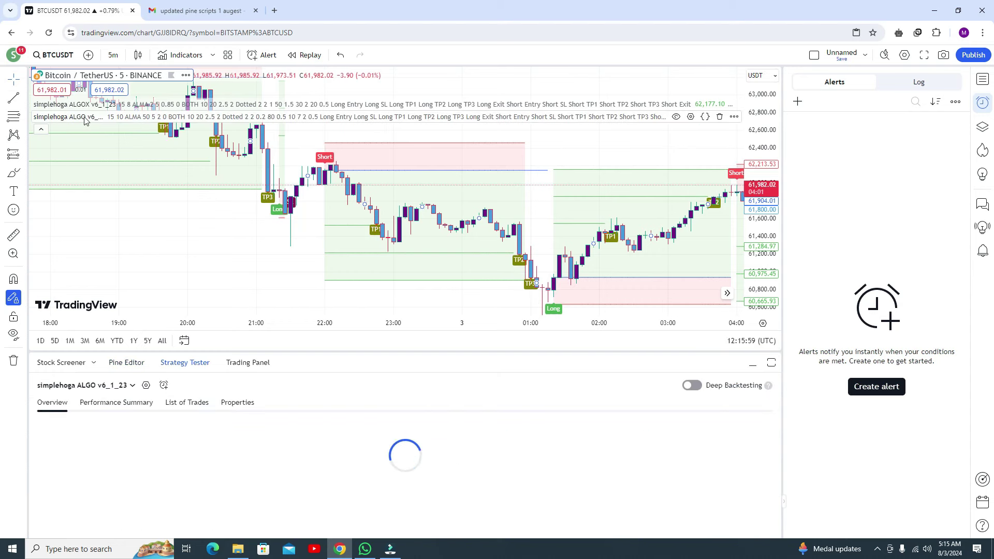
{"action": "left_click", "coordinate": [719, 117]}
Reopen the simplehoga algo file from the pine scripts folder in Notepad and select its entire code for copying
{"action": "left_click", "coordinate": [934, 11]}
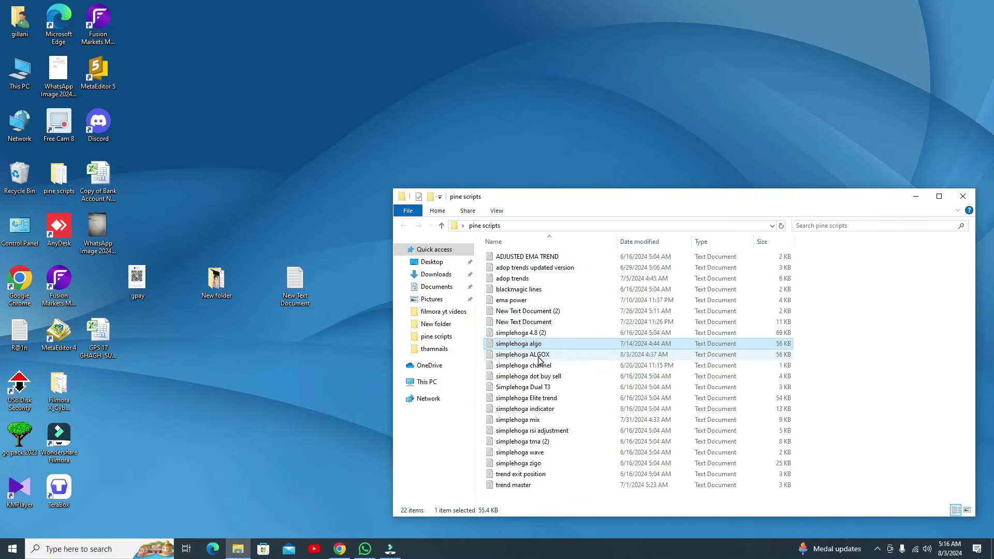
{"action": "double_click", "coordinate": [519, 343]}
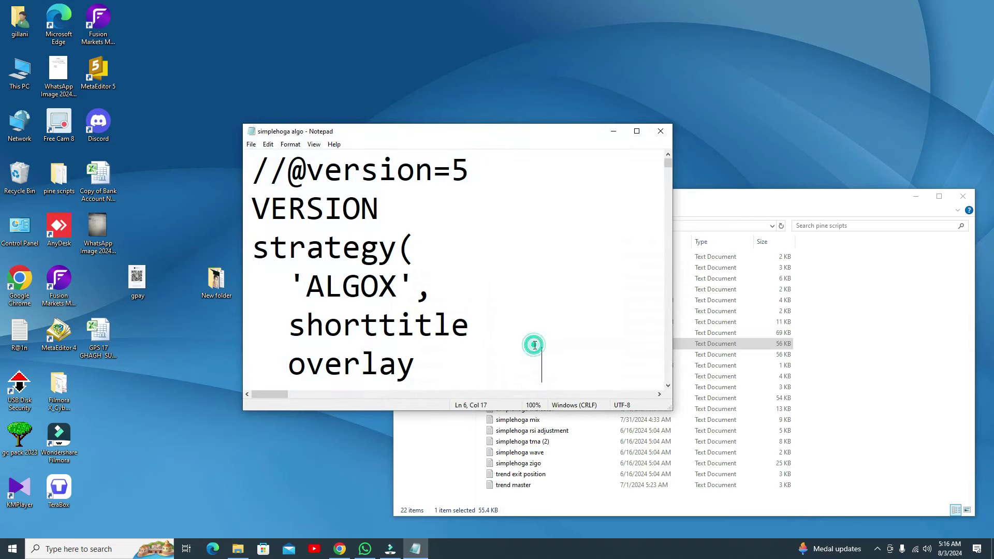
{"action": "key", "text": "ctrl+a"}
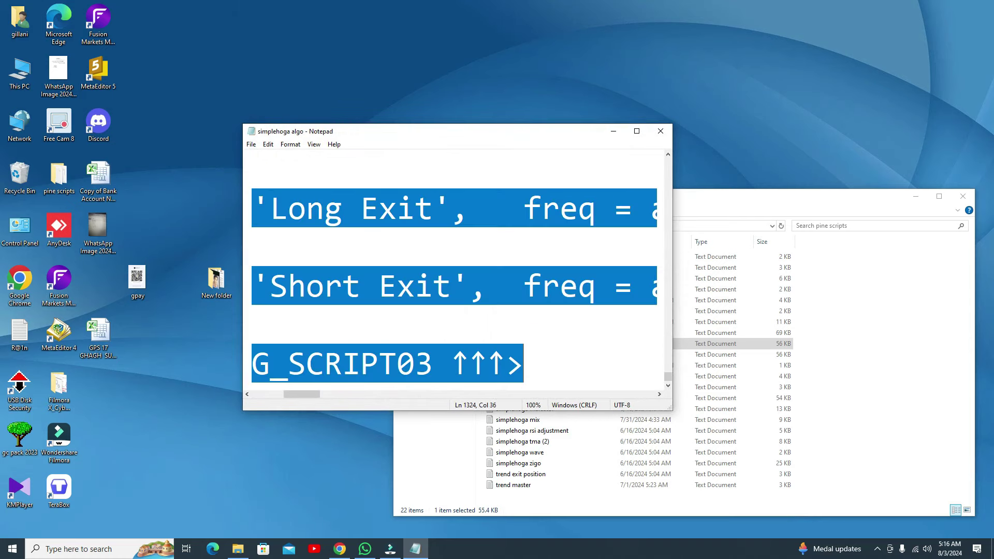
Switch back to TradingView in Chrome and add the Pine Editor's untitled script to the BTCUSDT chart
{"action": "left_click", "coordinate": [339, 549]}
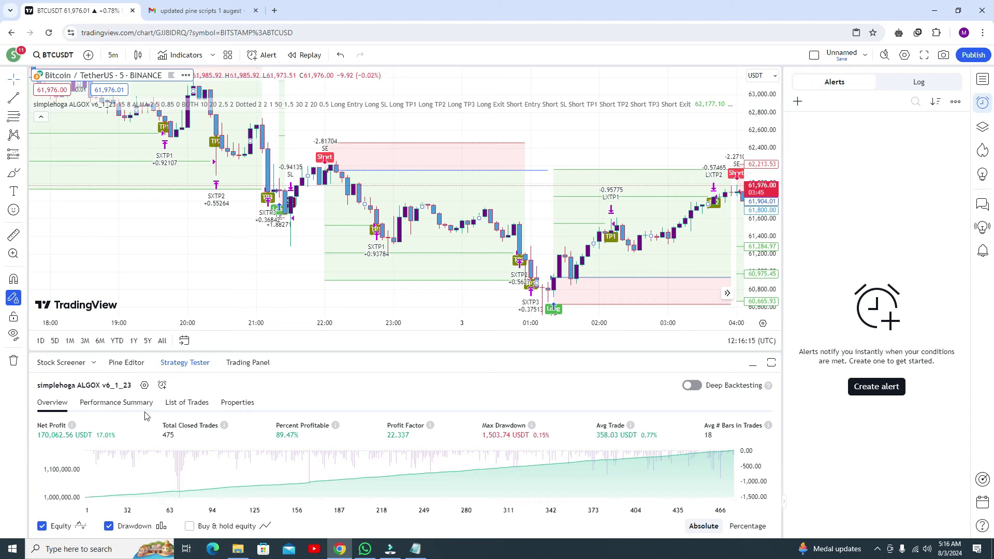
{"action": "left_click", "coordinate": [126, 363]}
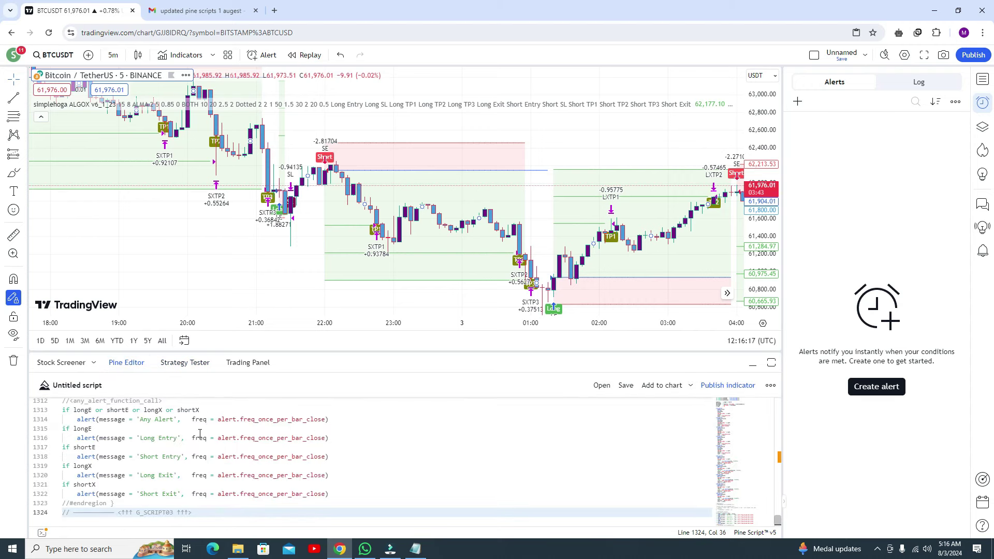
{"action": "left_click", "coordinate": [653, 385]}
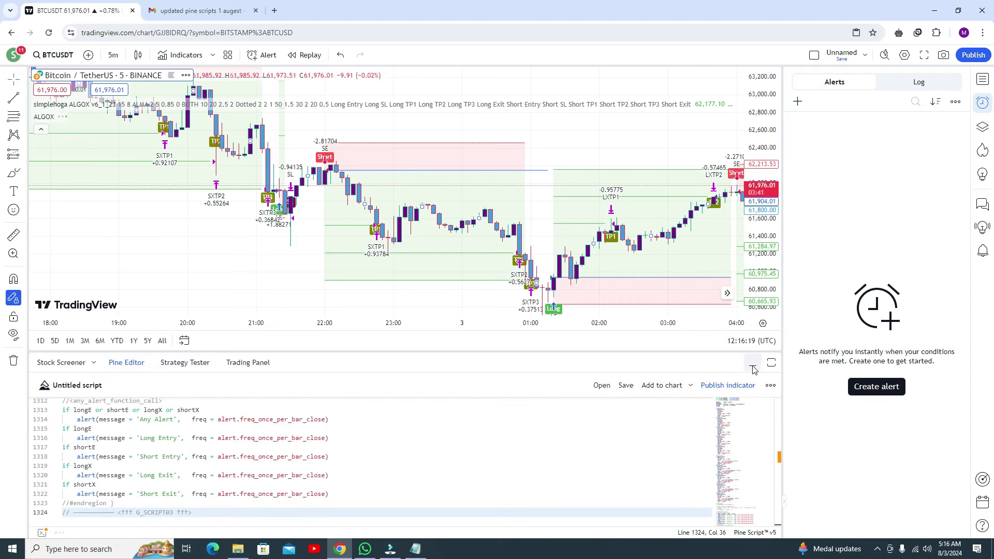
{"action": "left_click_drag", "start_coordinate": [778, 455], "coordinate": [781, 404]}
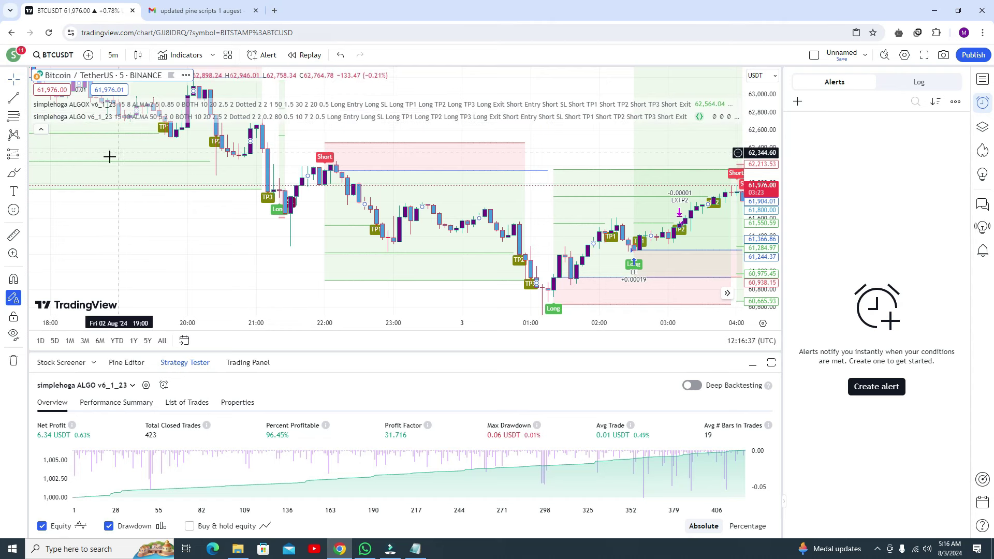
Open TradingView in a new browser tab and remove the simplehoga ALGO strategy from the original tab's BTCUSDT chart
{"action": "left_click", "coordinate": [273, 10]}
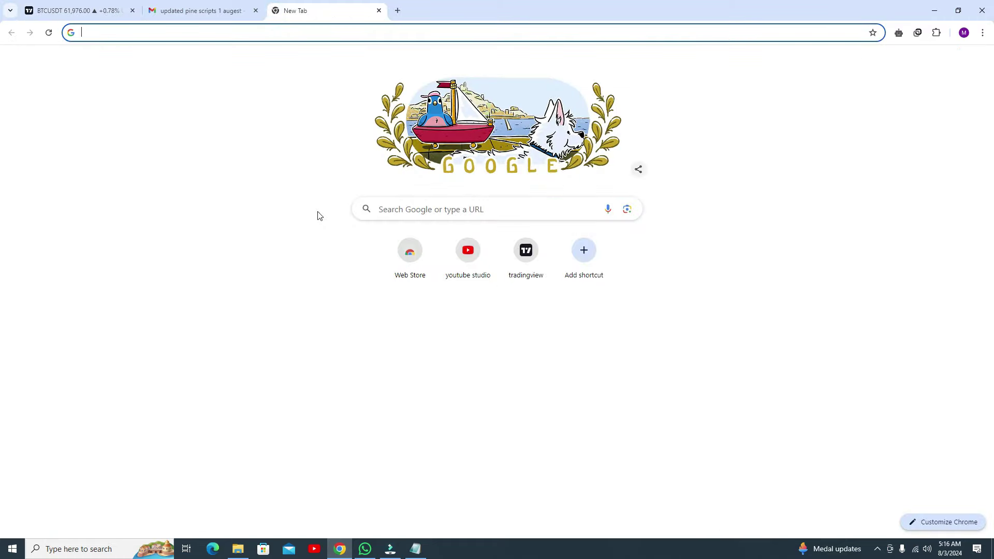
{"action": "left_click", "coordinate": [523, 258]}
{"action": "left_click", "coordinate": [57, 6]}
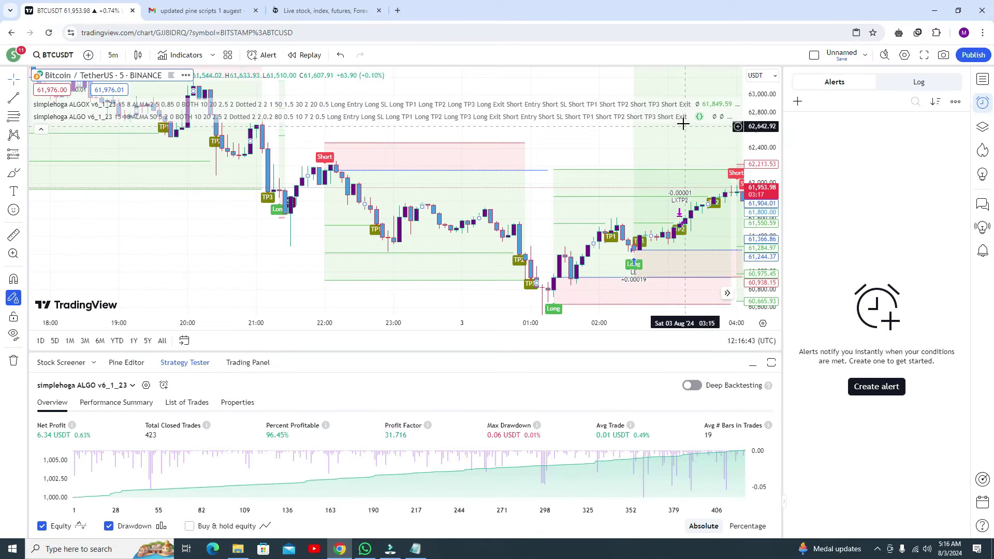
{"action": "left_click", "coordinate": [714, 117]}
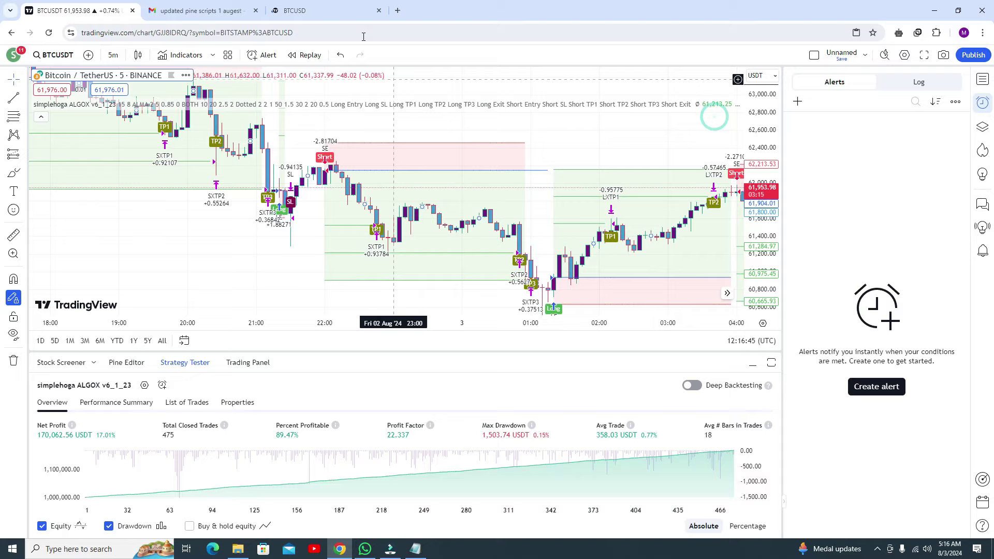
Remove the simplehoga ALGOX strategy from the BTCUSD chart in the new TradingView tab
{"action": "left_click", "coordinate": [310, 10]}
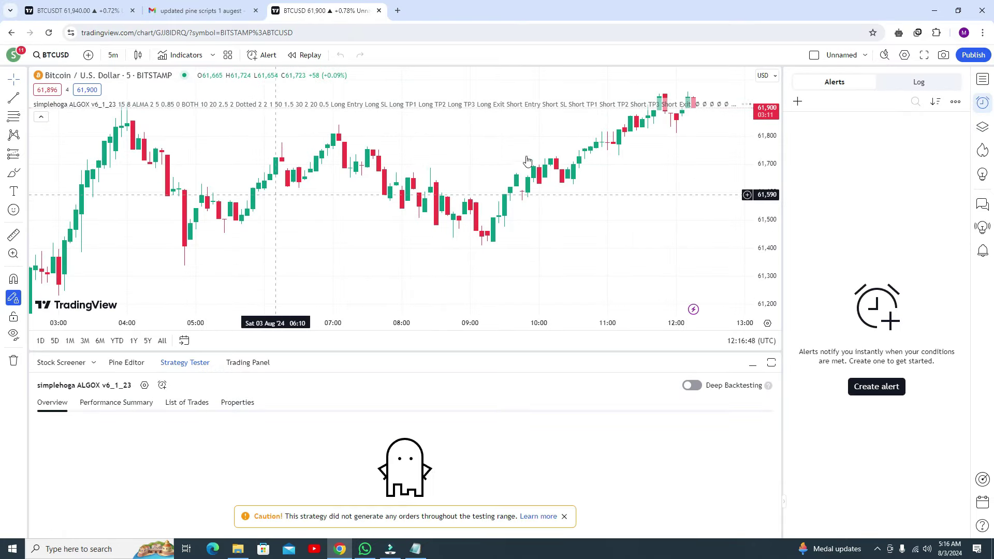
{"action": "left_click", "coordinate": [729, 104]}
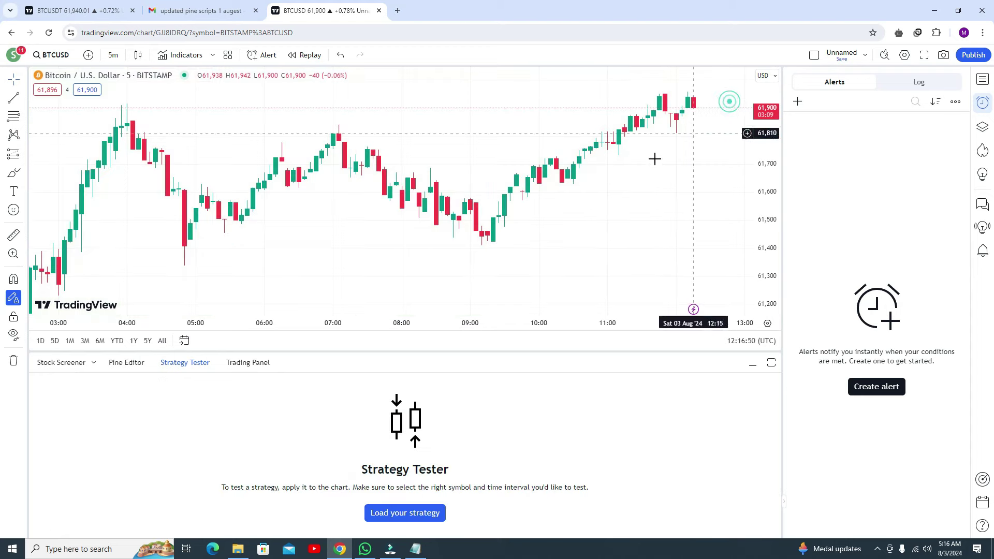
Replace the Pine Editor code with the copied script, add it to the BTCUSD chart and collapse the editor
{"action": "left_click", "coordinate": [124, 363]}
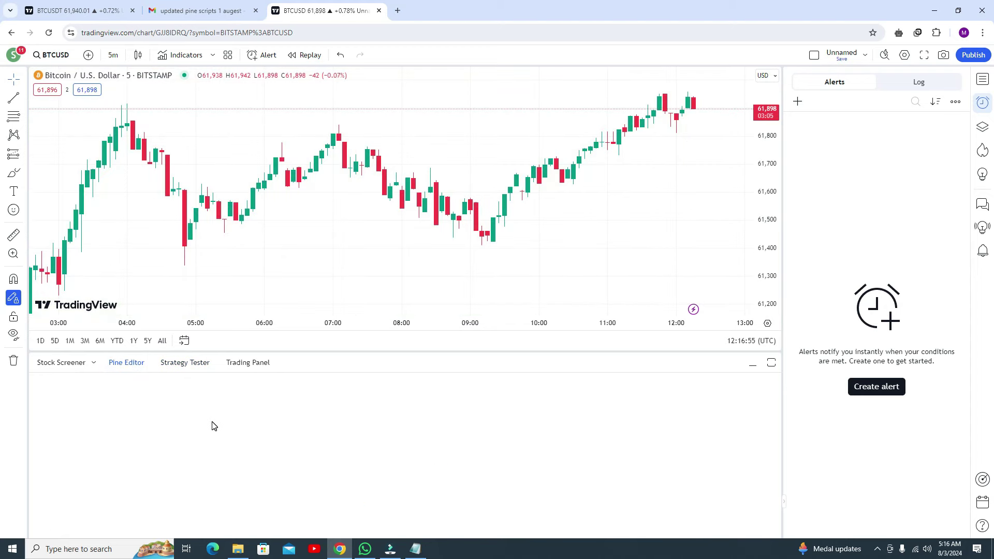
{"action": "left_click", "coordinate": [232, 424]}
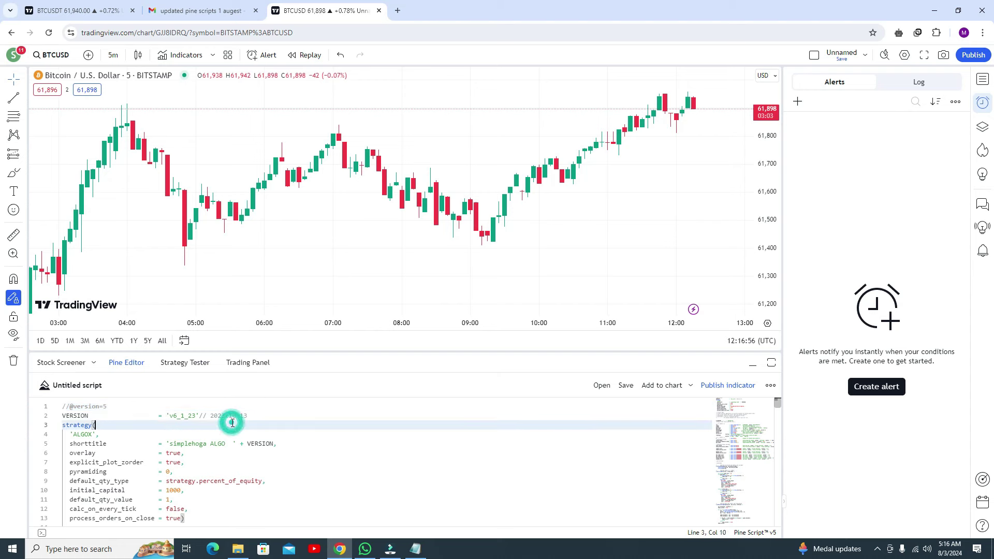
{"action": "key", "text": "ctrl+a"}
{"action": "key", "text": "ctrl+v"}
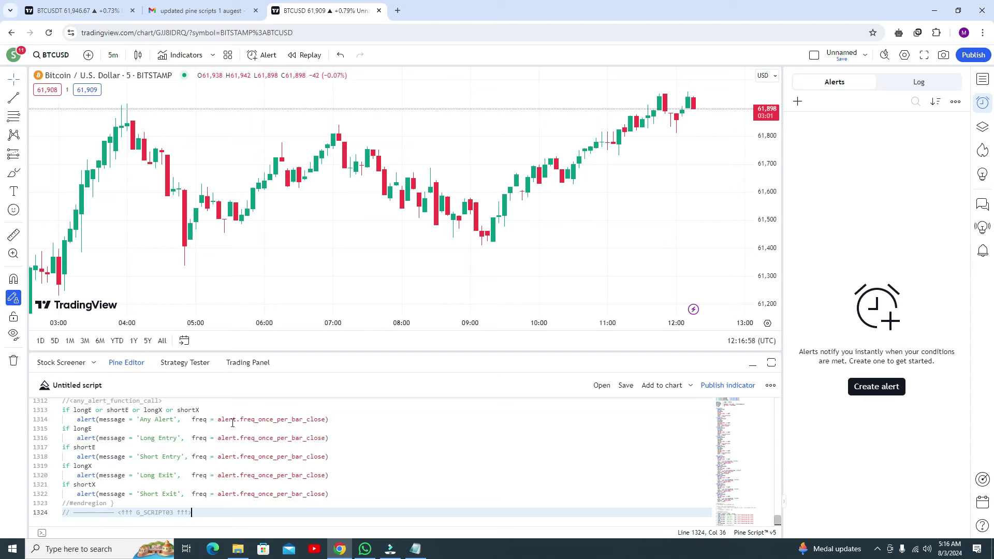
{"action": "left_click", "coordinate": [661, 388]}
{"action": "left_click", "coordinate": [753, 366]}
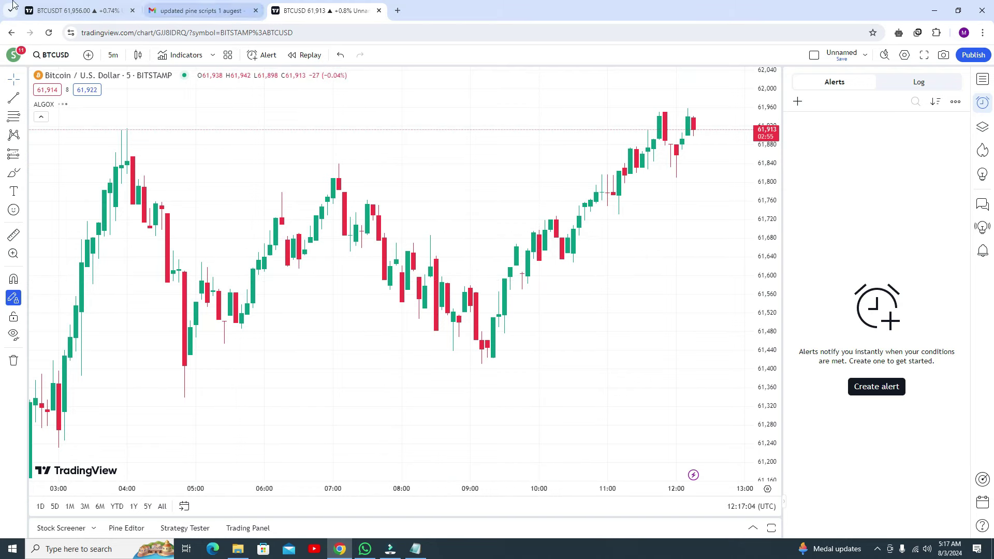
Compare the Strategy Tester overview of simplehoga ALGOX on BTCUSDT with that of simplehoga ALGO on BTCUSD
{"action": "left_click", "coordinate": [61, 8]}
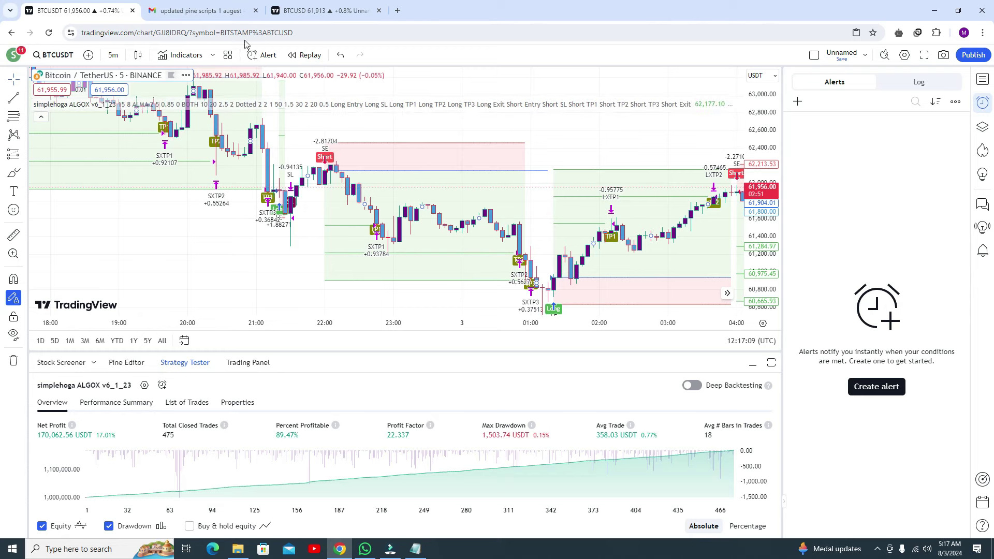
{"action": "left_click", "coordinate": [330, 12]}
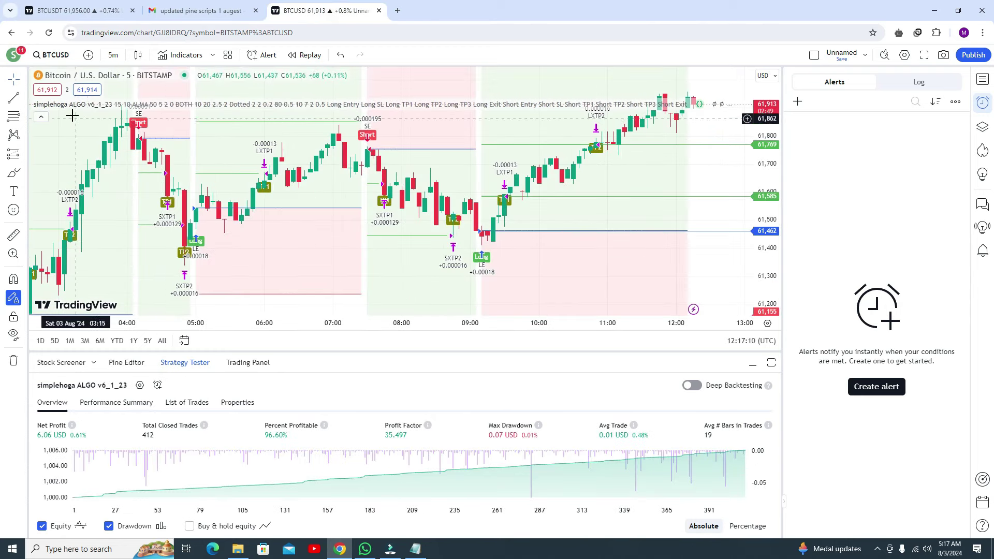
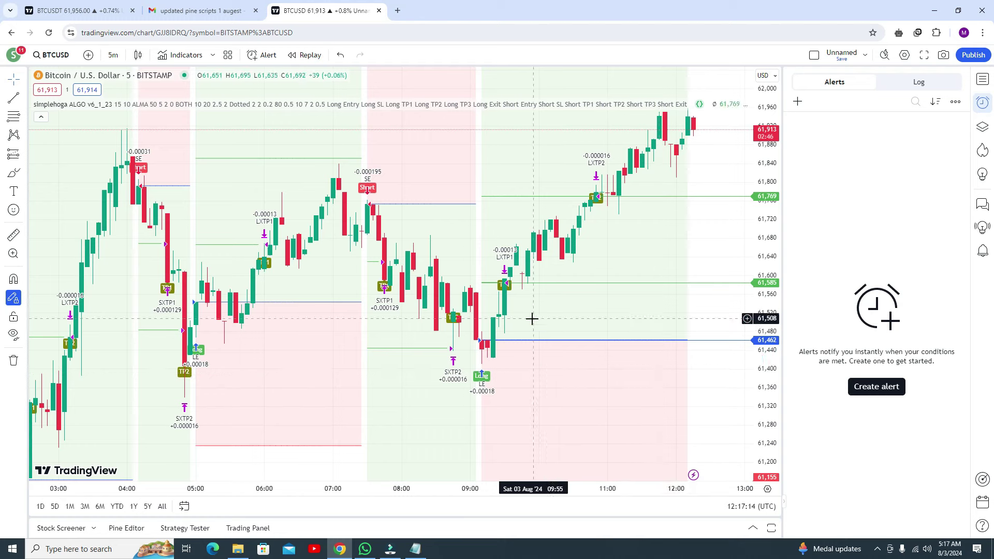
{"action": "left_click", "coordinate": [176, 528]}
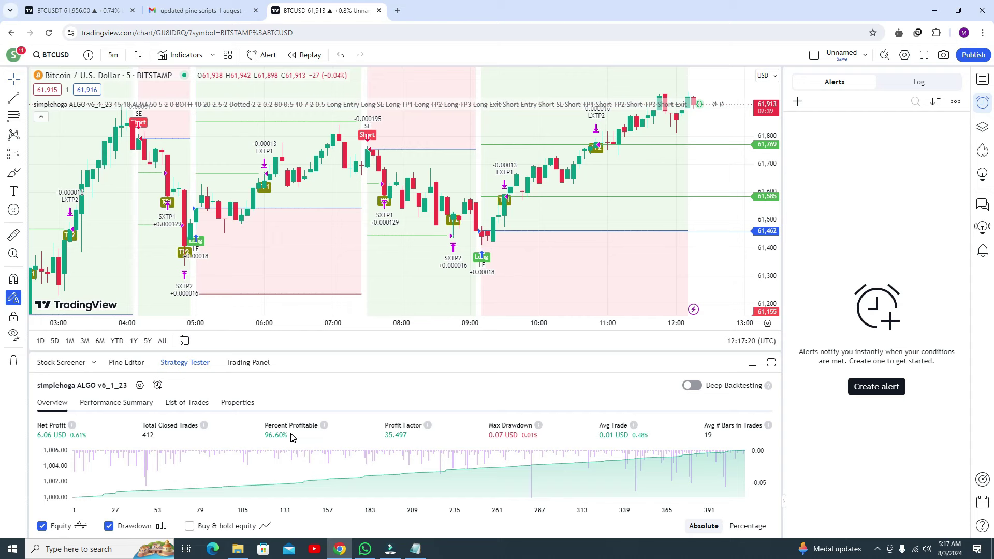
{"action": "left_click", "coordinate": [91, 11]}
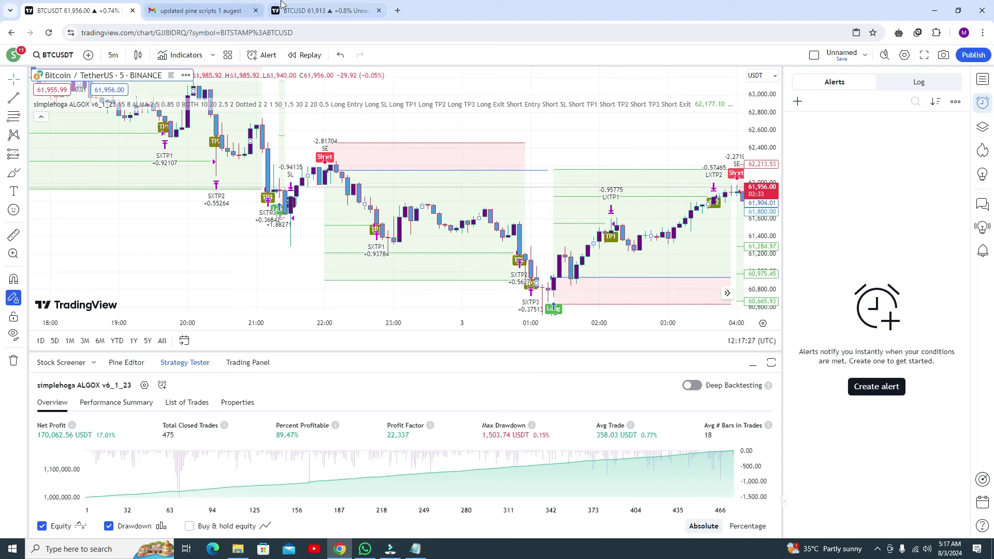
{"action": "left_click", "coordinate": [318, 5]}
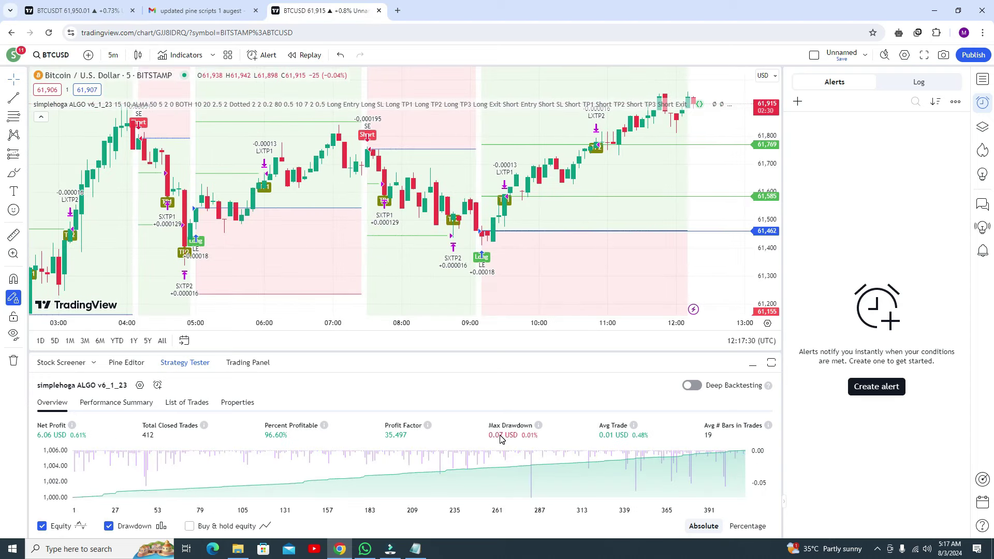
{"action": "left_click", "coordinate": [83, 10]}
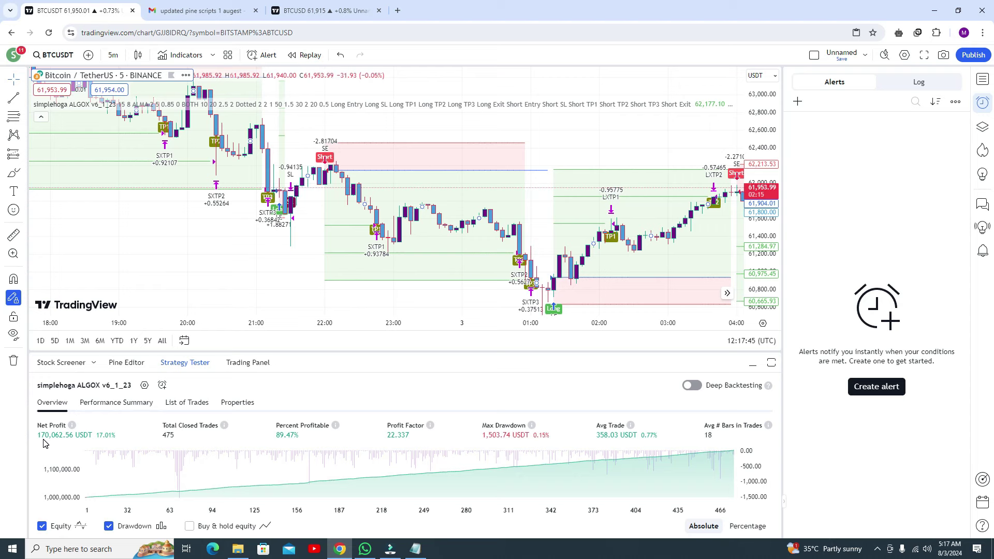
{"action": "left_click", "coordinate": [323, 10]}
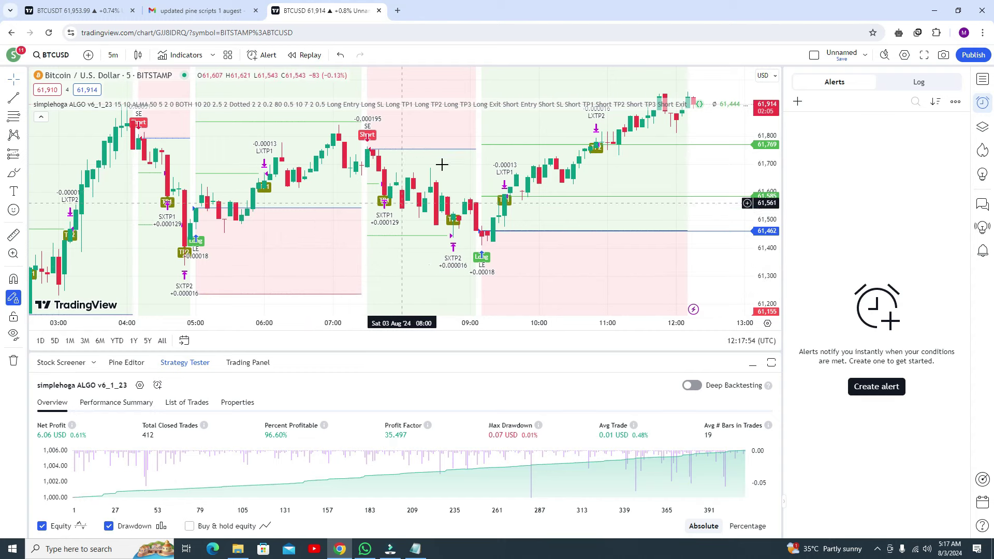
Review the simplehoga ALGOX list of trades on the BTCUSDT chart, from the newest trade back to early-evening 2 August
{"action": "left_click", "coordinate": [116, 5]}
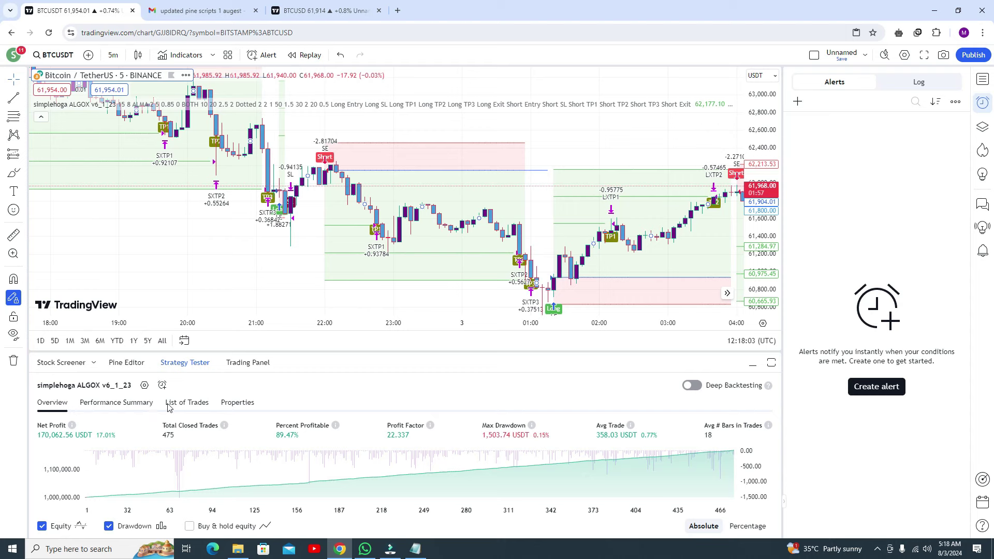
{"action": "left_click", "coordinate": [186, 405]}
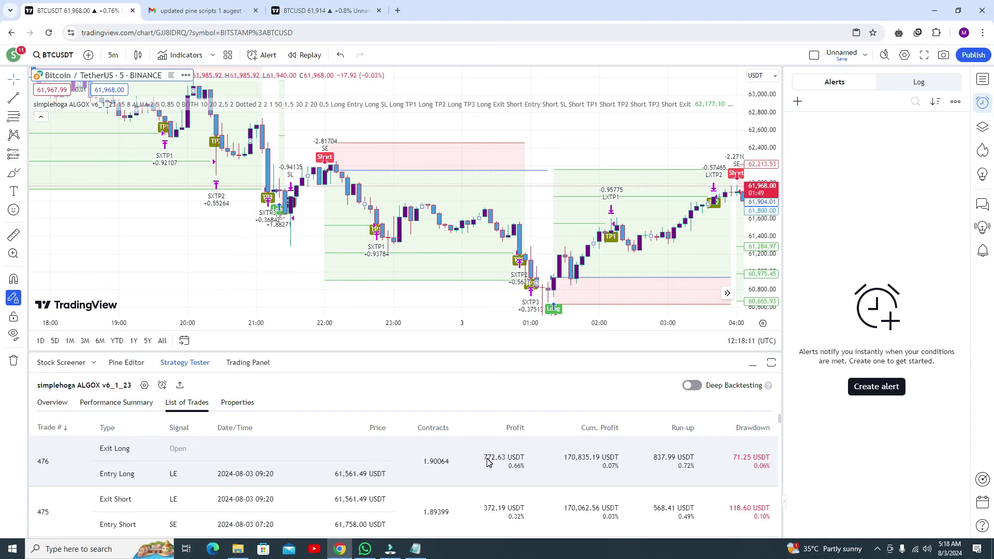
{"action": "scroll", "coordinate": [360, 466], "scroll_direction": "down", "scroll_amount": 8}
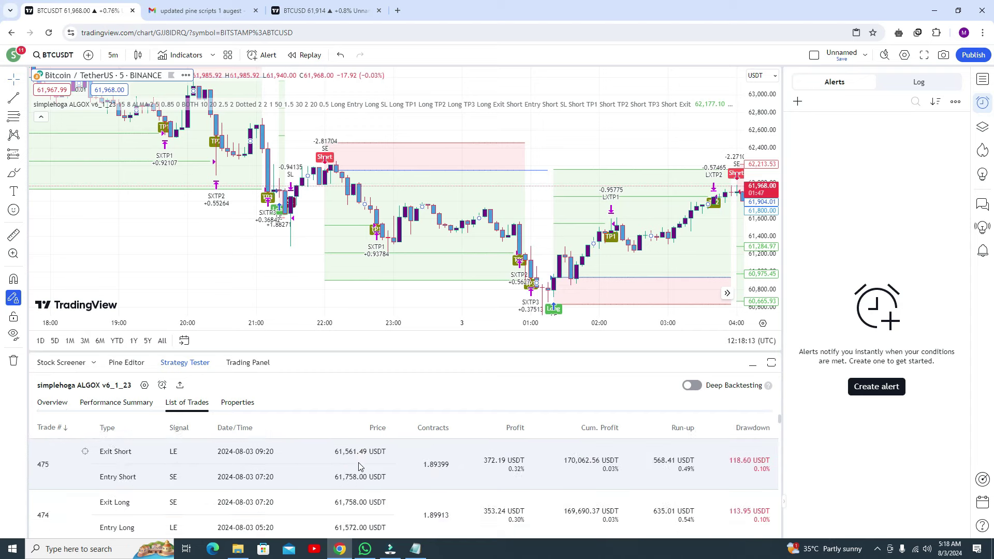
{"action": "scroll", "coordinate": [360, 466], "scroll_direction": "down", "scroll_amount": 1}
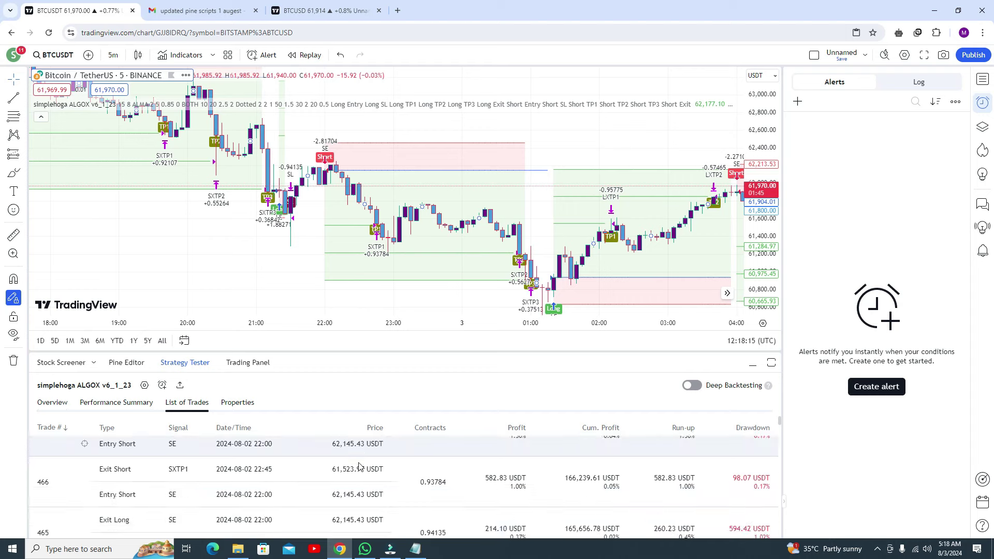
{"action": "scroll", "coordinate": [360, 466], "scroll_direction": "up", "scroll_amount": 2}
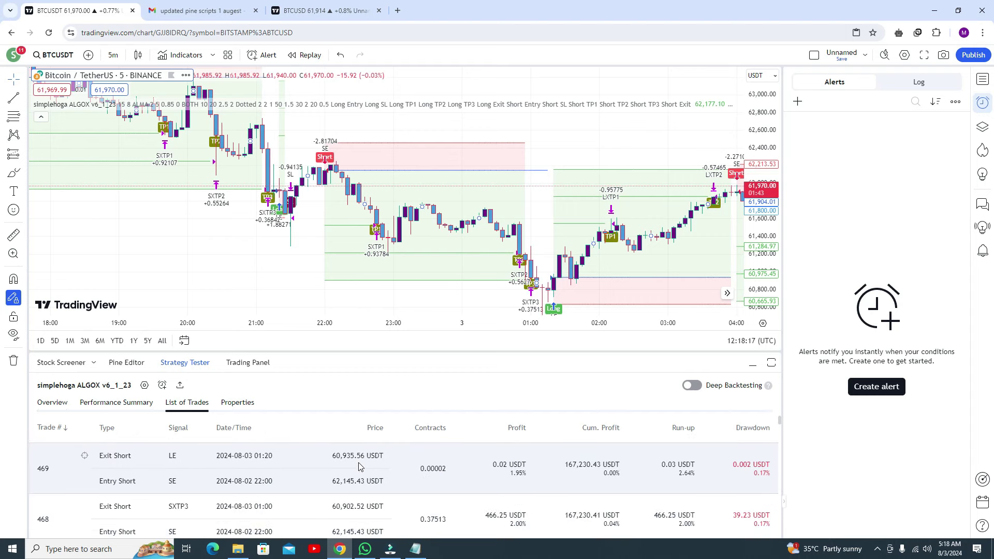
{"action": "scroll", "coordinate": [361, 466], "scroll_direction": "down", "scroll_amount": 8}
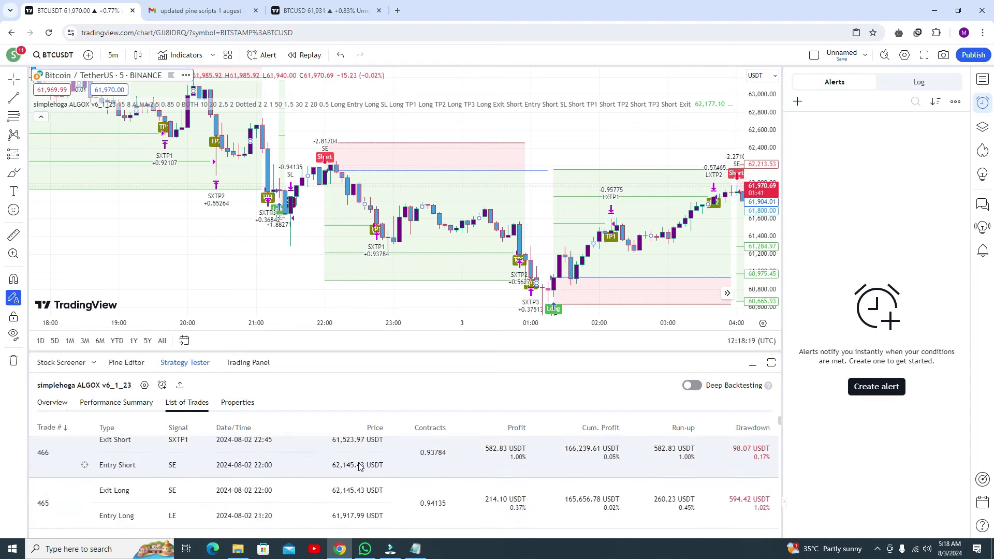
{"action": "scroll", "coordinate": [360, 466], "scroll_direction": "down", "scroll_amount": 1}
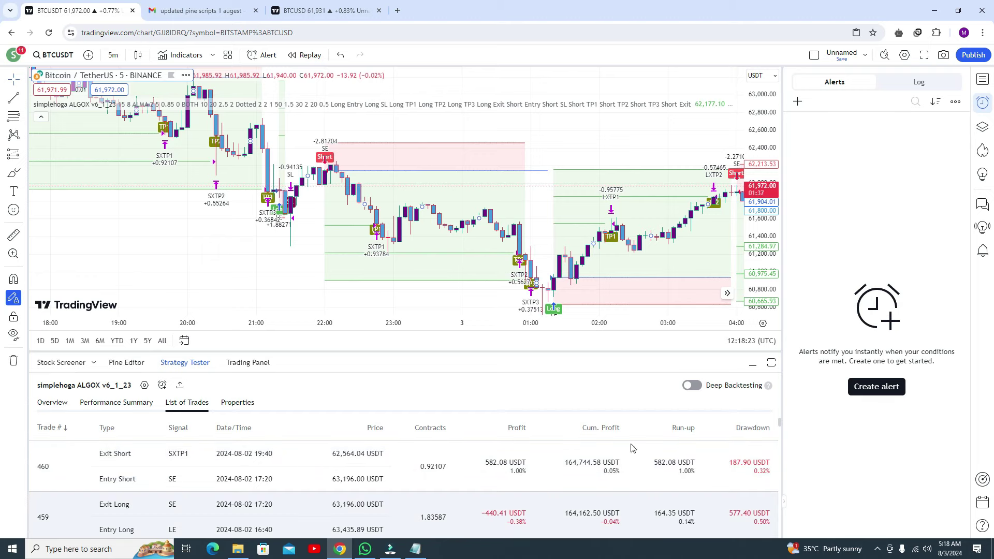
Collapse the Strategy Tester and examine the ALGOX long, short, take-profit and stop-loss signals on BTCUSDT around 21:00 to 22:40 on 2 August
{"action": "left_click", "coordinate": [752, 364]}
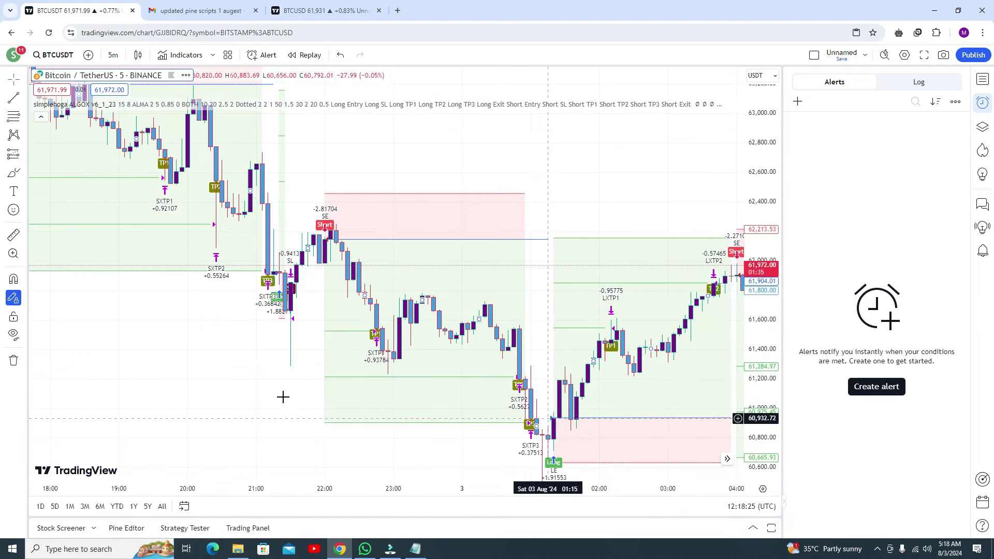
{"action": "scroll", "coordinate": [241, 328], "scroll_direction": "up", "scroll_amount": 3}
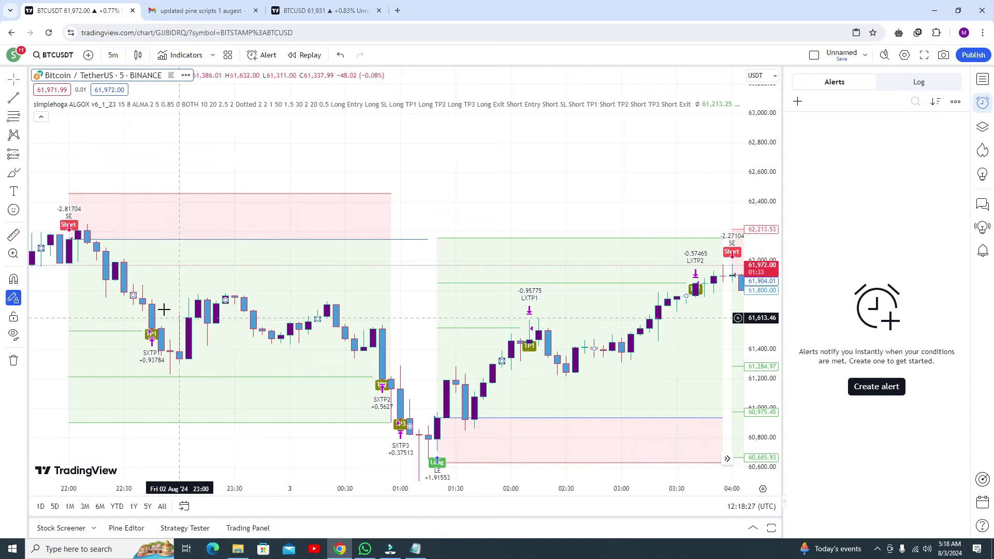
{"action": "left_click_drag", "start_coordinate": [160, 319], "coordinate": [477, 309]}
{"action": "scroll", "coordinate": [435, 316], "scroll_direction": "up", "scroll_amount": 3}
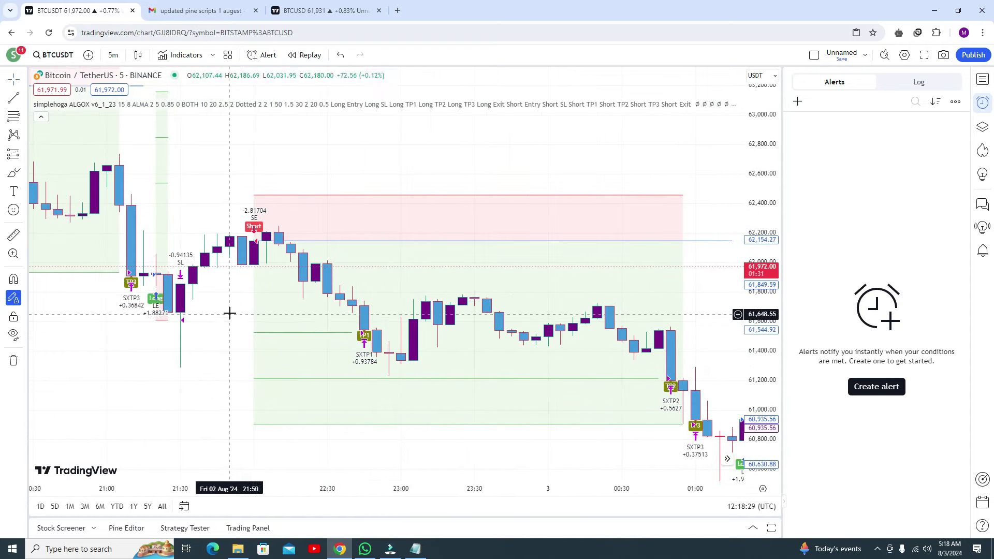
{"action": "left_click_drag", "start_coordinate": [224, 315], "coordinate": [512, 320]}
{"action": "scroll", "coordinate": [491, 319], "scroll_direction": "up", "scroll_amount": 2}
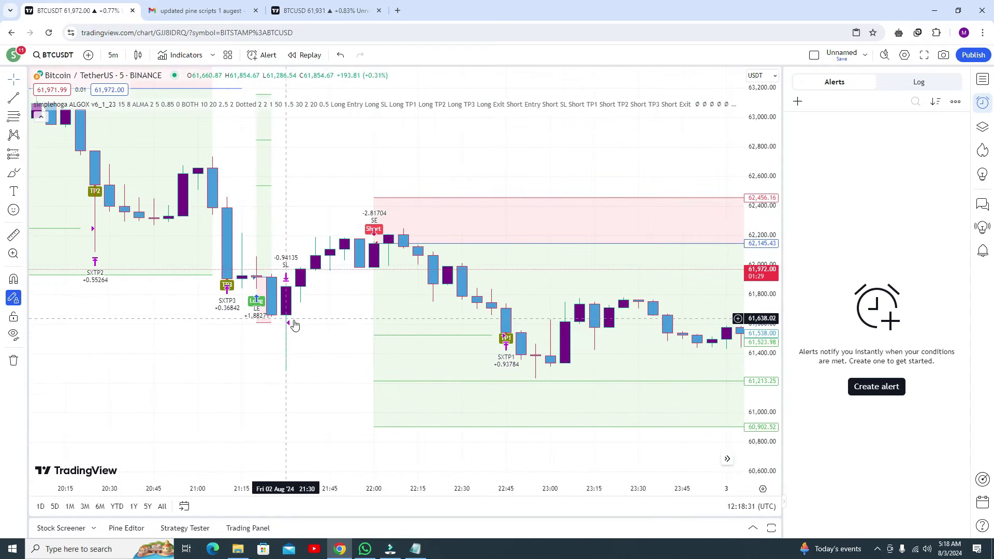
{"action": "scroll", "coordinate": [292, 324], "scroll_direction": "up", "scroll_amount": 4}
{"action": "left_click_drag", "start_coordinate": [136, 313], "coordinate": [629, 313]}
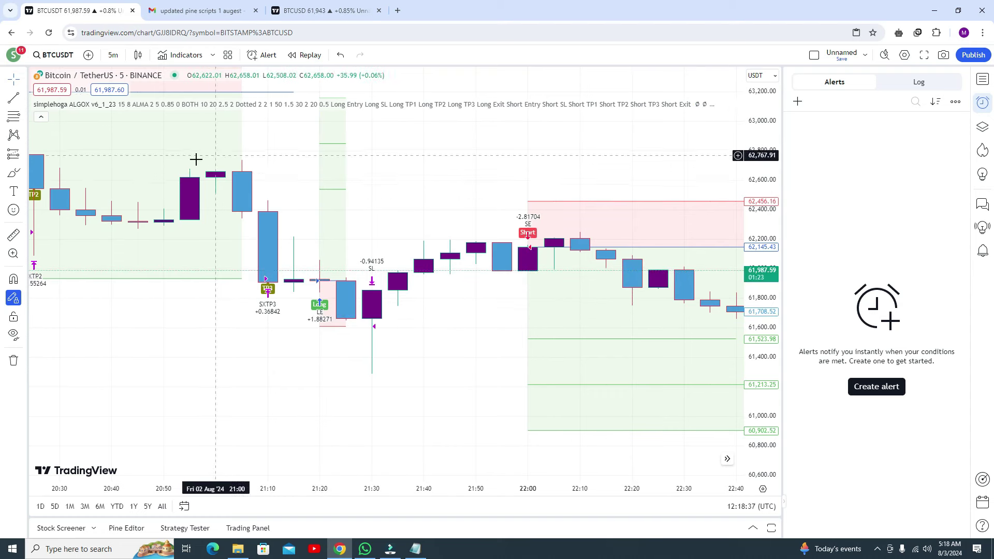
{"action": "mouse_move", "coordinate": [66, 113]}
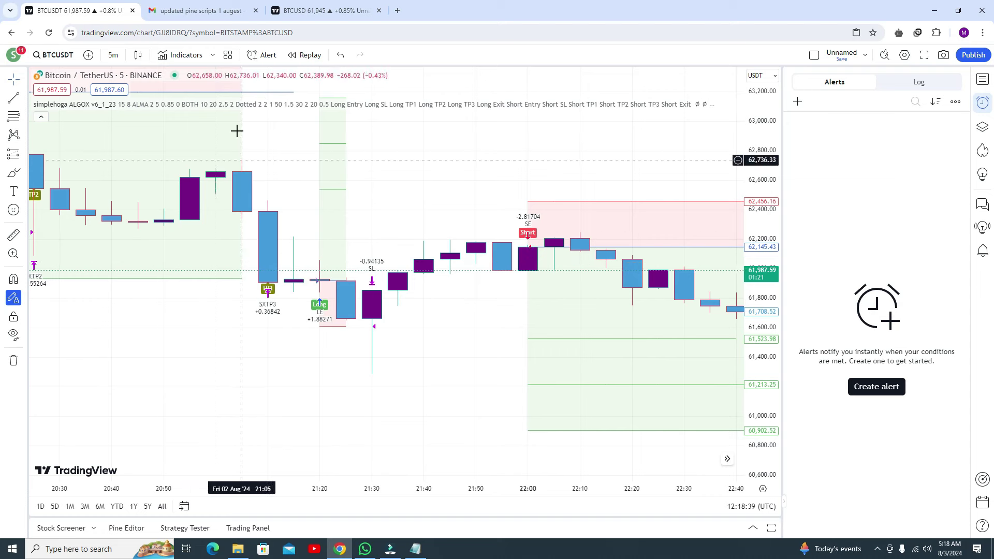
Check the BTCUSD chart against BTCUSDT once more, close the BTCUSD tab and return to the BTCUSDT chart
{"action": "left_click", "coordinate": [326, 10]}
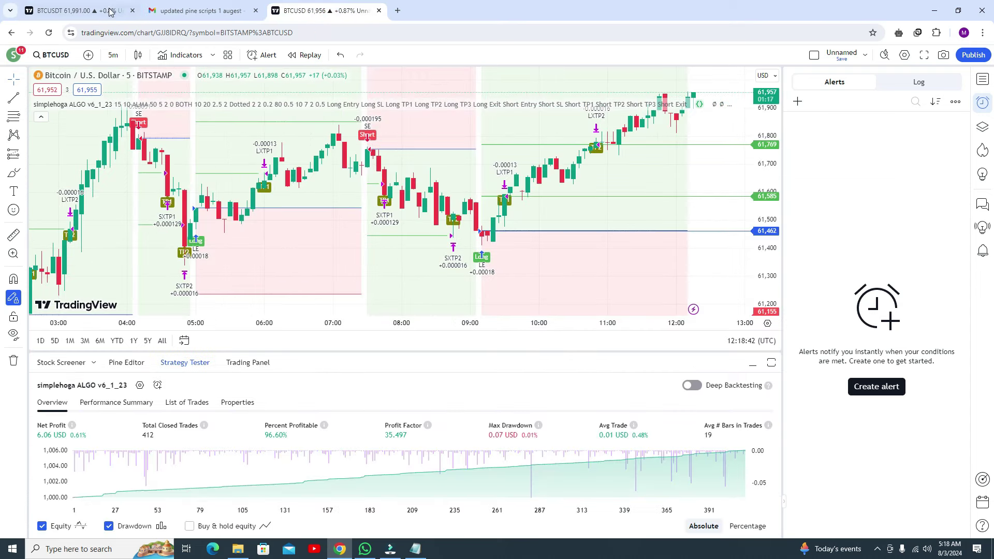
{"action": "left_click", "coordinate": [78, 10]}
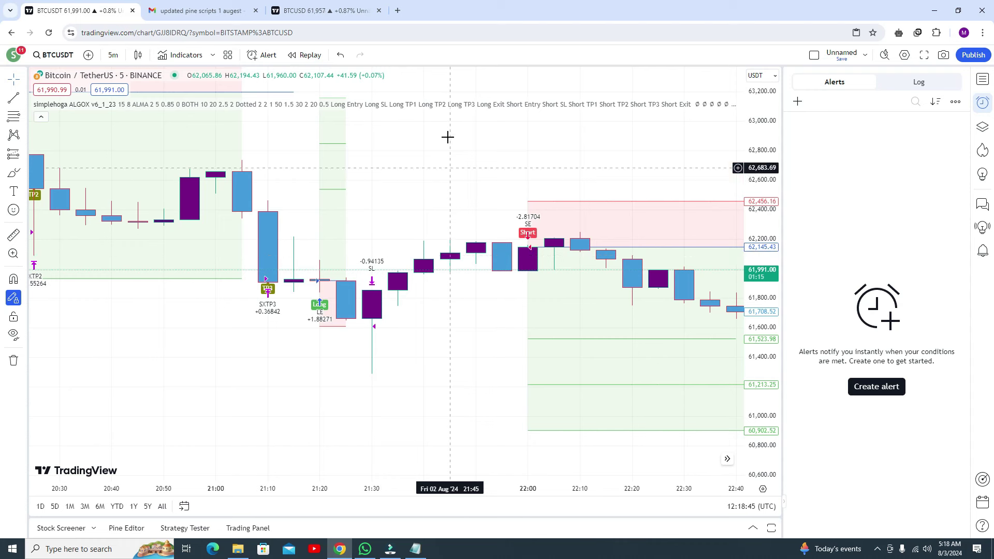
{"action": "left_click", "coordinate": [312, 10]}
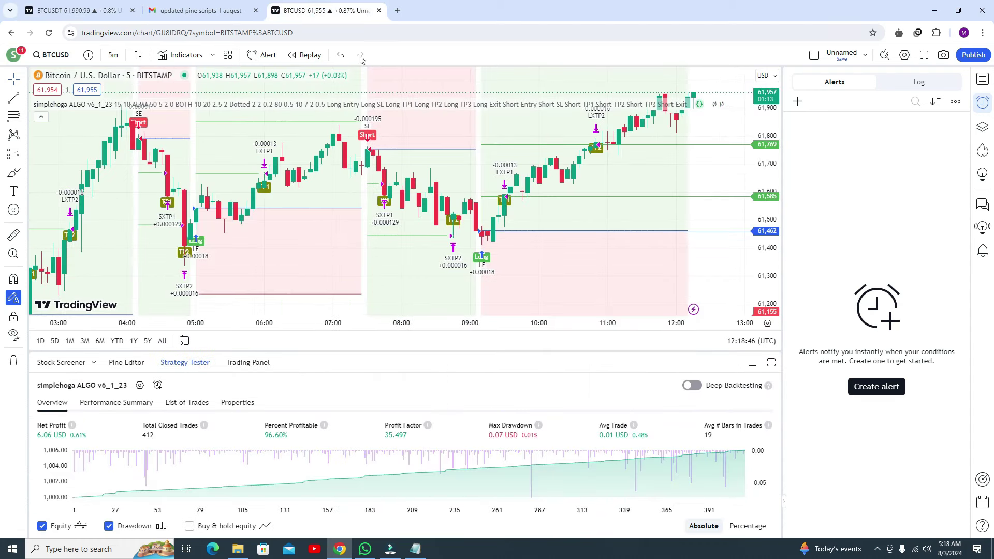
{"action": "left_click", "coordinate": [379, 11]}
{"action": "left_click", "coordinate": [542, 99]}
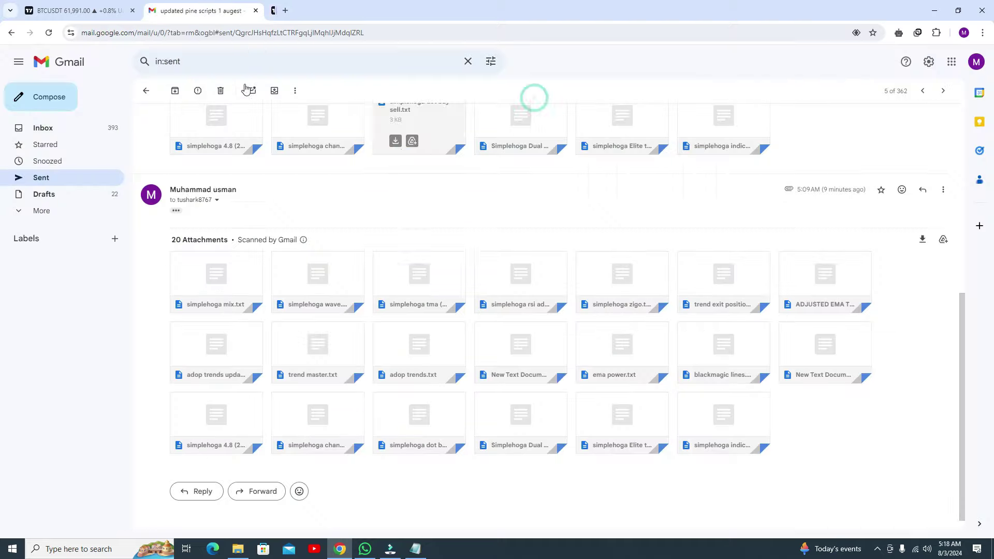
{"action": "left_click", "coordinate": [98, 6]}
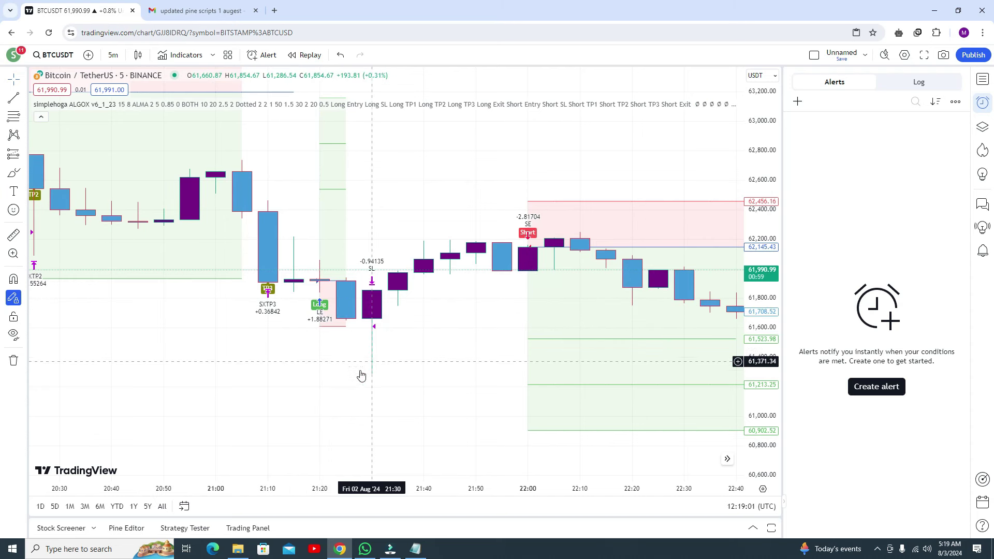
Follow the ALGOX entries, stop losses and take-profit levels on the BTCUSDT chart from the evening of 2 August to the latest candle
{"action": "left_click_drag", "start_coordinate": [315, 488], "coordinate": [466, 488]}
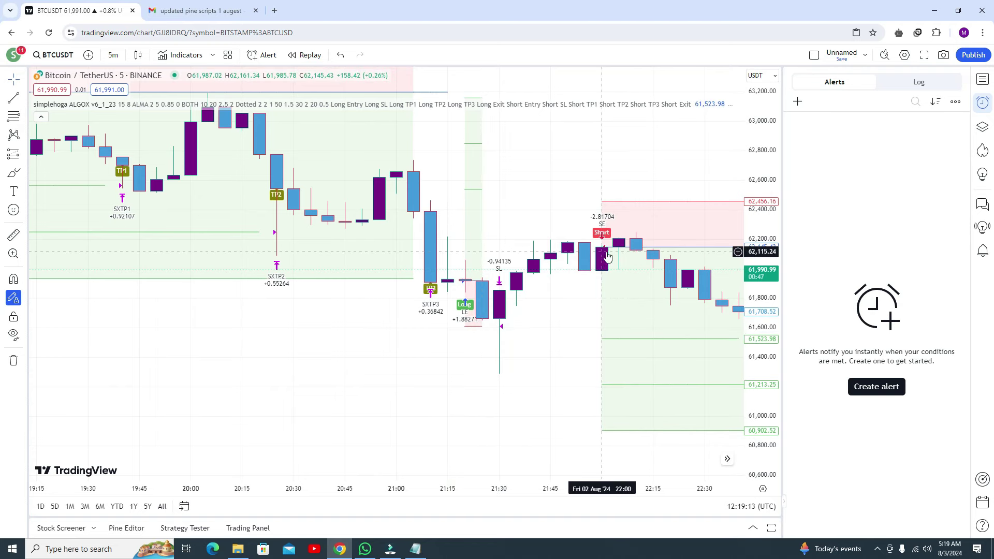
{"action": "scroll", "coordinate": [607, 256], "scroll_direction": "right", "scroll_amount": 10}
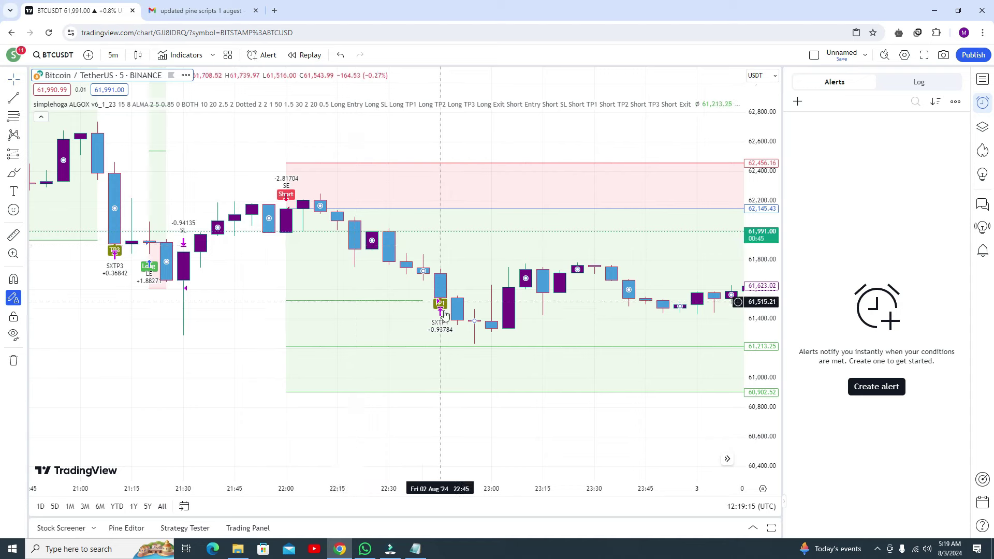
{"action": "left_click_drag", "start_coordinate": [611, 318], "coordinate": [373, 310]}
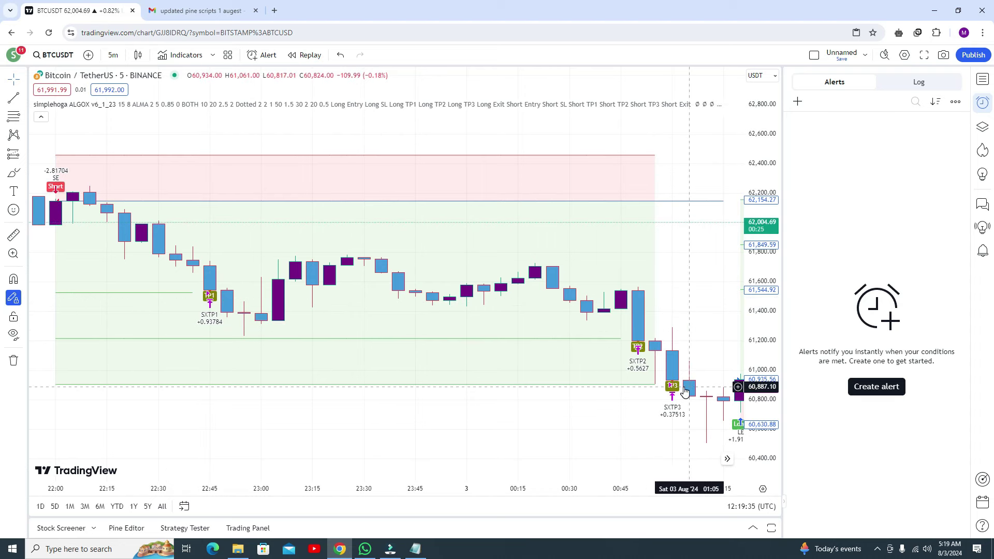
{"action": "left_click_drag", "start_coordinate": [694, 392], "coordinate": [489, 399]}
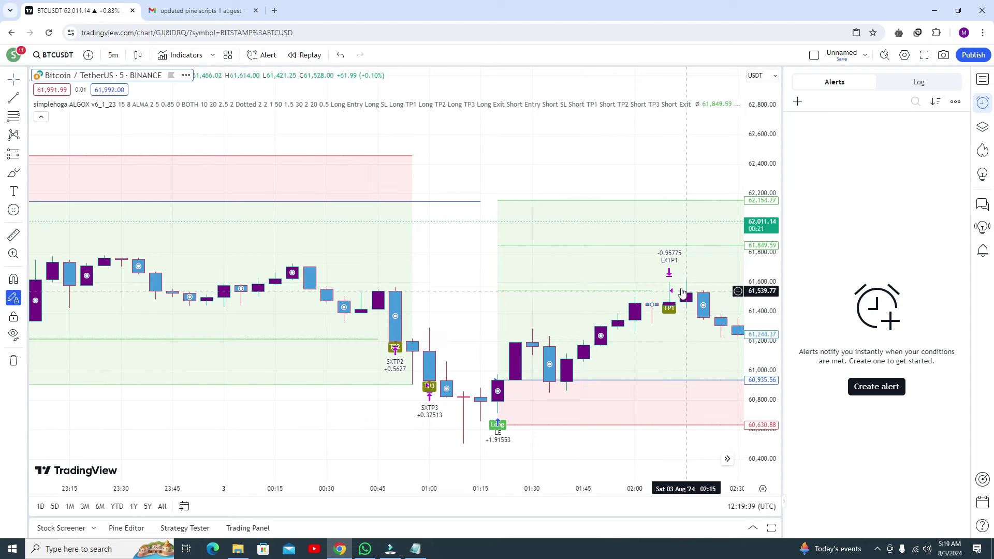
{"action": "left_click_drag", "start_coordinate": [644, 289], "coordinate": [226, 296]}
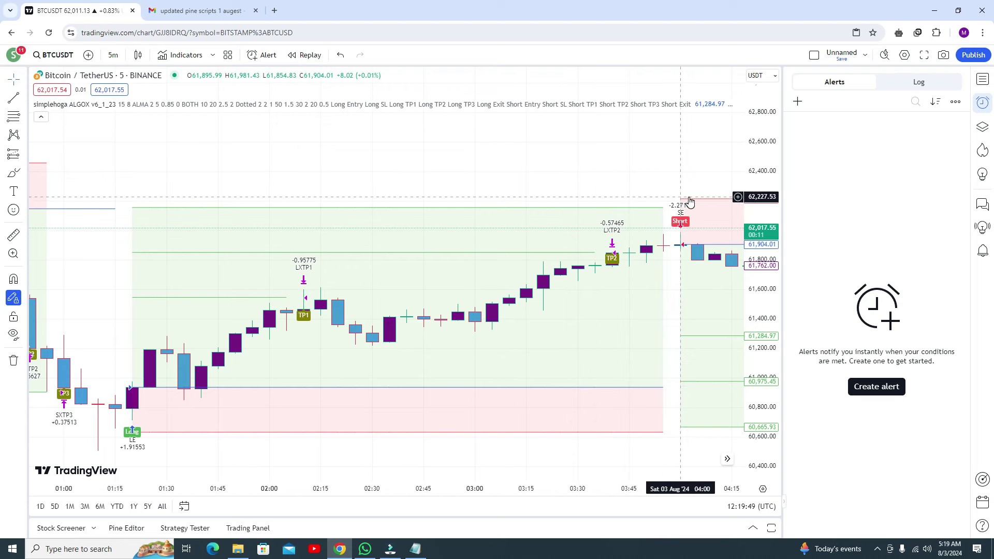
{"action": "left_click_drag", "start_coordinate": [701, 269], "coordinate": [341, 252]}
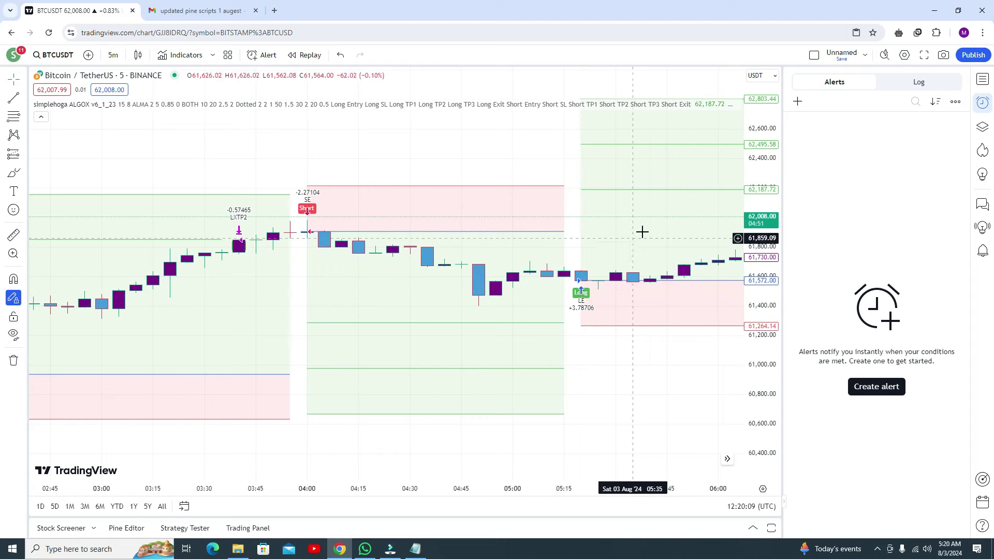
{"action": "left_click_drag", "start_coordinate": [685, 246], "coordinate": [242, 287]}
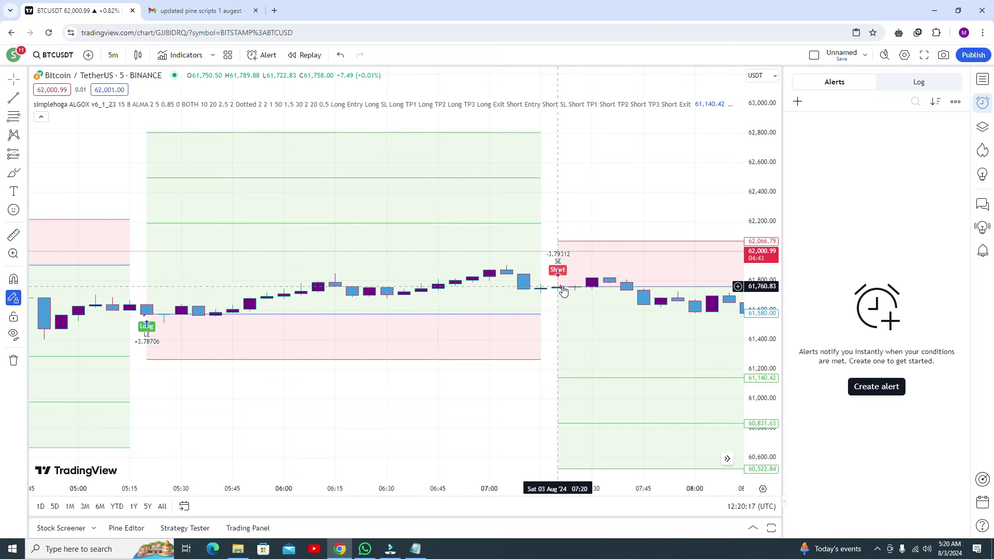
{"action": "left_click_drag", "start_coordinate": [599, 297], "coordinate": [202, 257]}
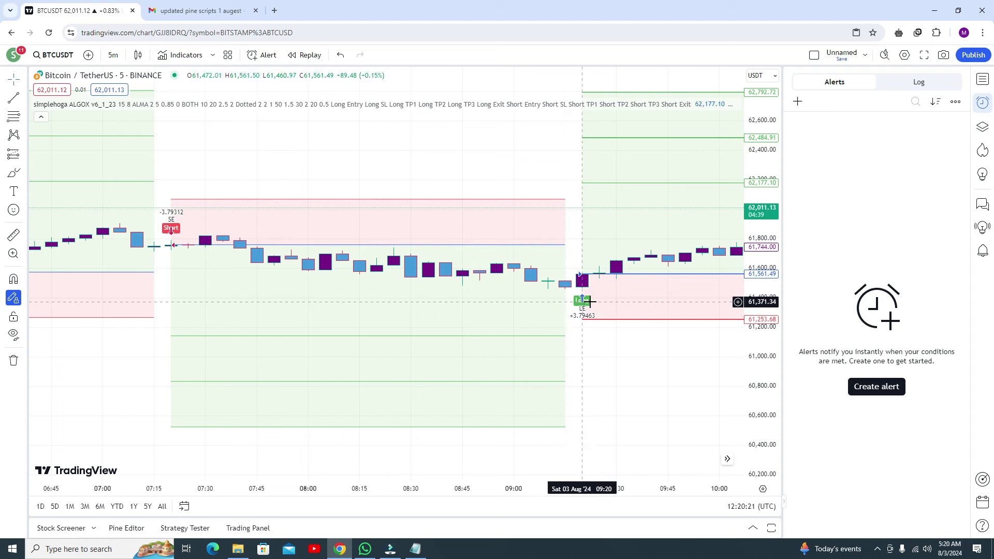
{"action": "scroll", "coordinate": [604, 290], "scroll_direction": "right", "scroll_amount": 10}
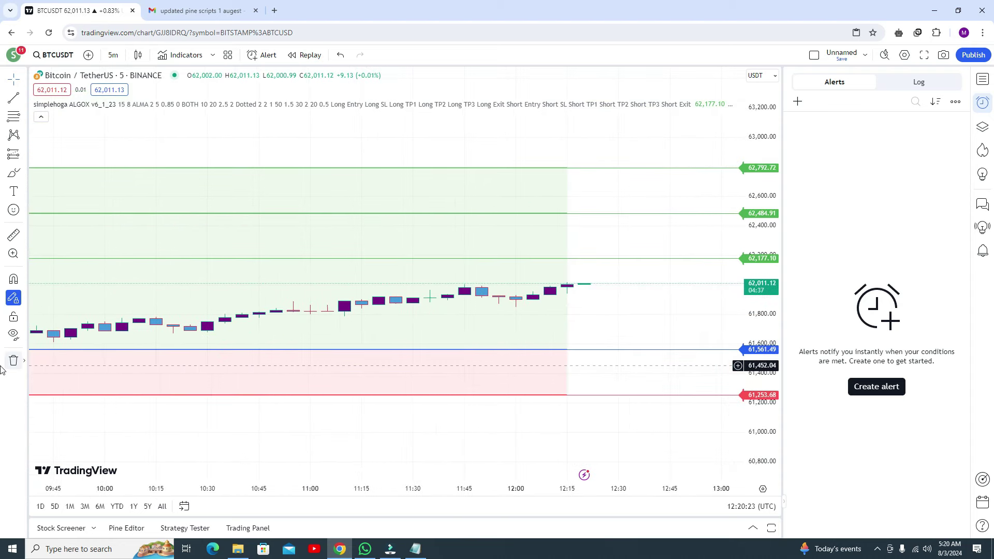
Examine the ALGOX short entered at 22:00 on 2 August, its three take-profit exits and the 3 August long and short entries
{"action": "double_click", "coordinate": [768, 342]}
{"action": "scroll", "coordinate": [410, 485], "scroll_direction": "down", "scroll_amount": 5}
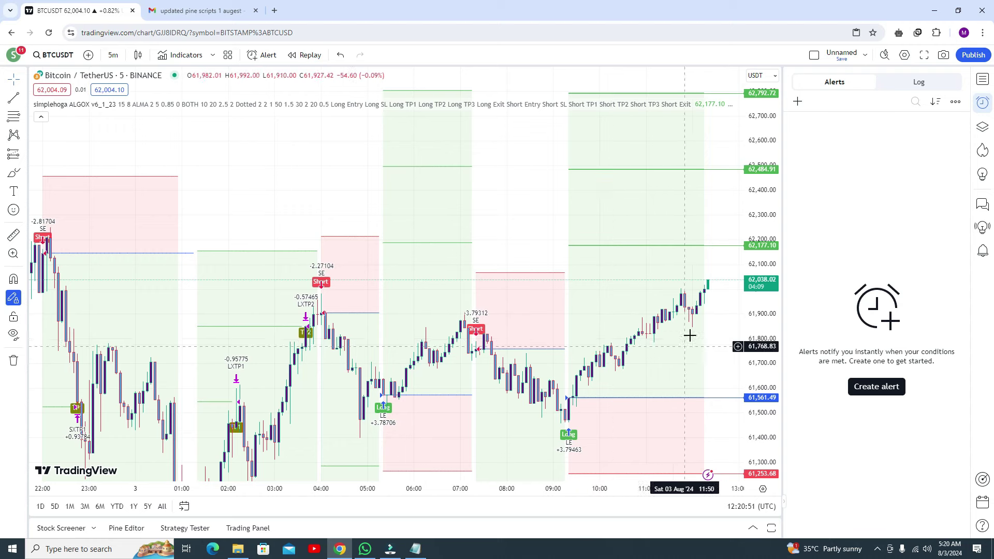
{"action": "left_click_drag", "start_coordinate": [324, 352], "coordinate": [418, 173]}
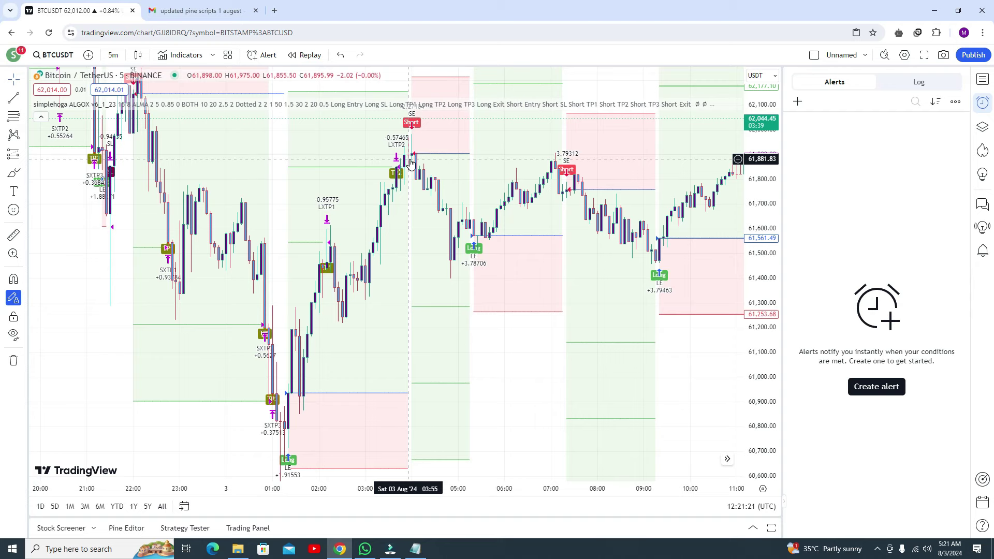
{"action": "scroll", "coordinate": [243, 191], "scroll_direction": "left", "scroll_amount": 5}
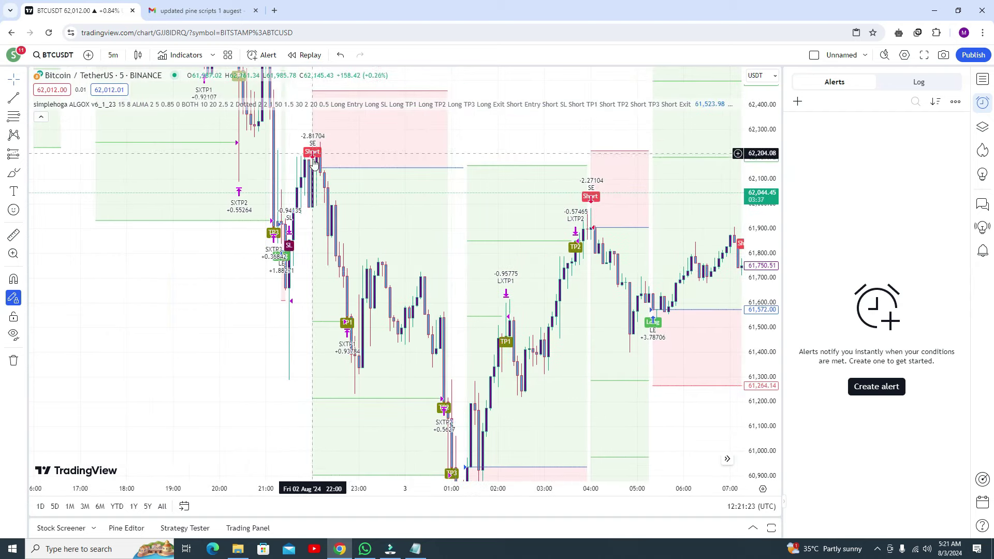
{"action": "left_click_drag", "start_coordinate": [429, 379], "coordinate": [362, 270]}
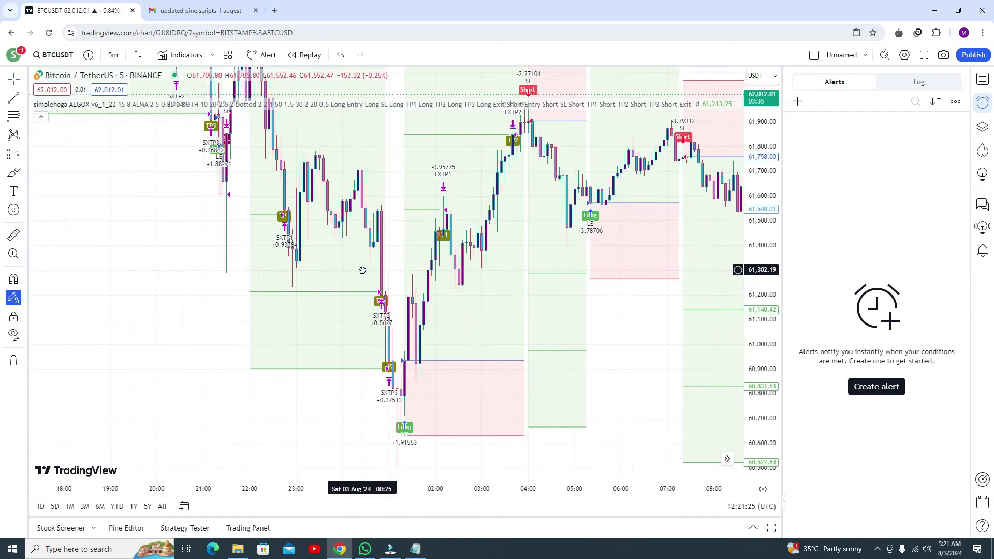
{"action": "left_click_drag", "start_coordinate": [245, 163], "coordinate": [278, 301]}
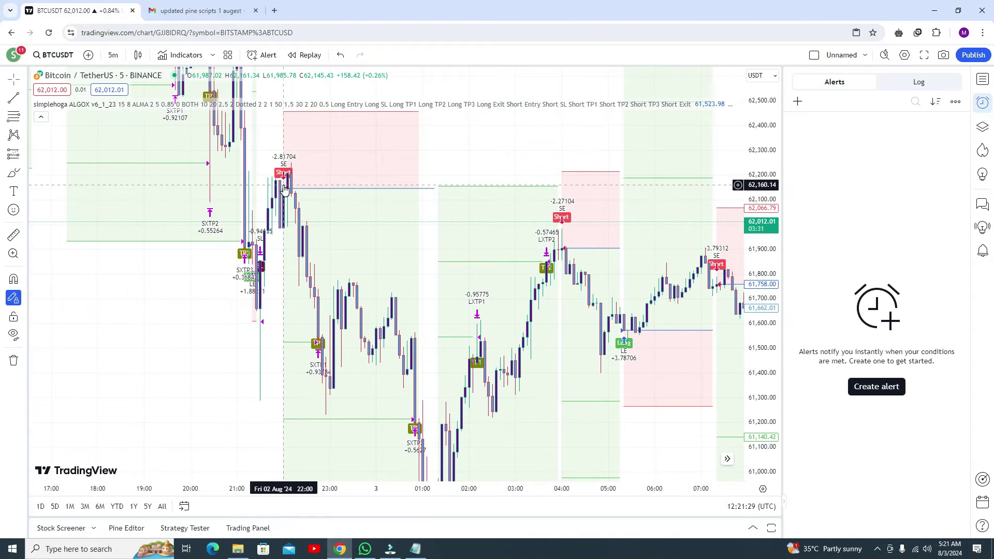
{"action": "left_click_drag", "start_coordinate": [506, 406], "coordinate": [467, 216]}
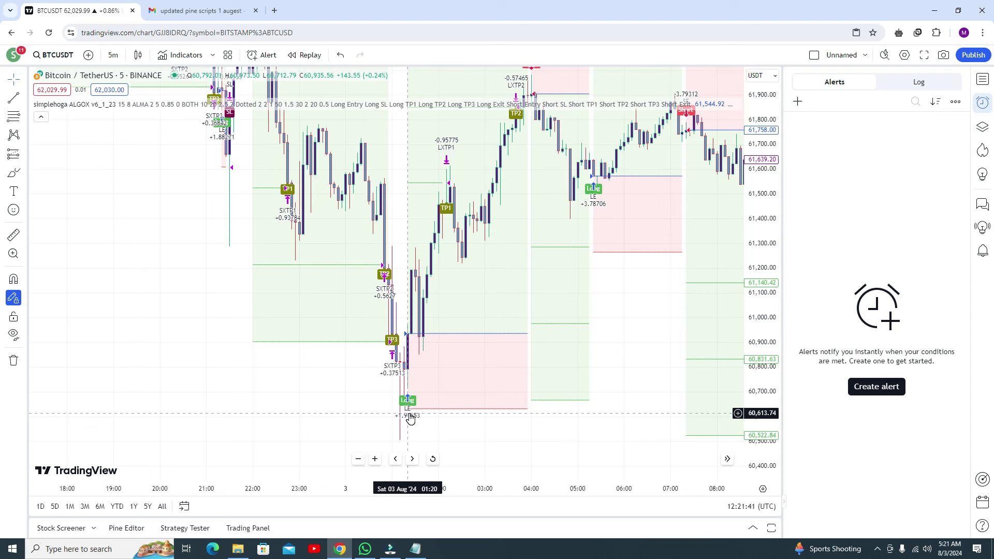
Show the watchlist in place of the alerts beside the BTCUSDT chart
{"action": "left_click", "coordinate": [986, 82]}
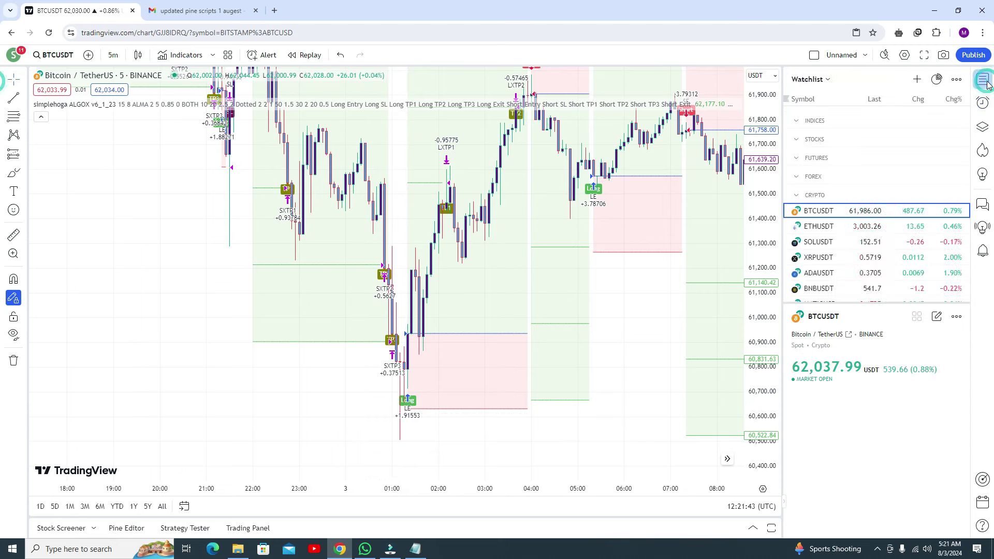